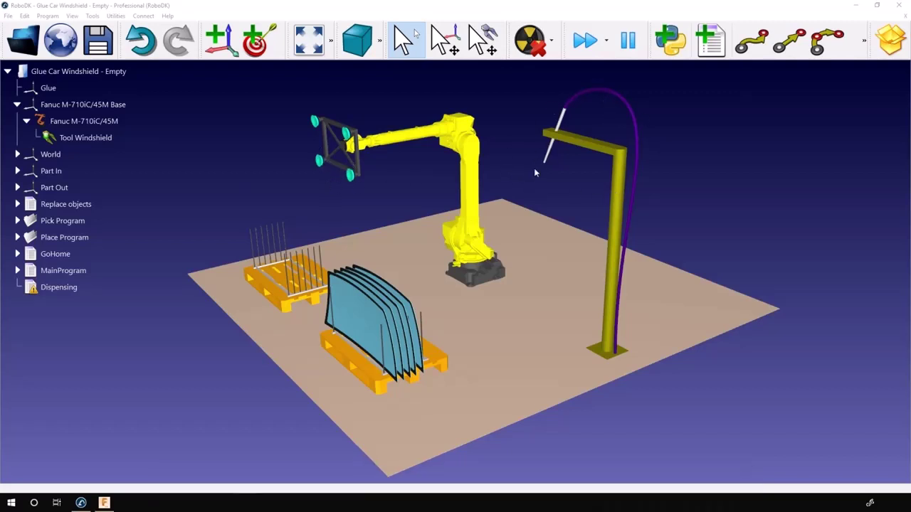
Make the Glue reference frame visible in the station.
right_click(46, 87)
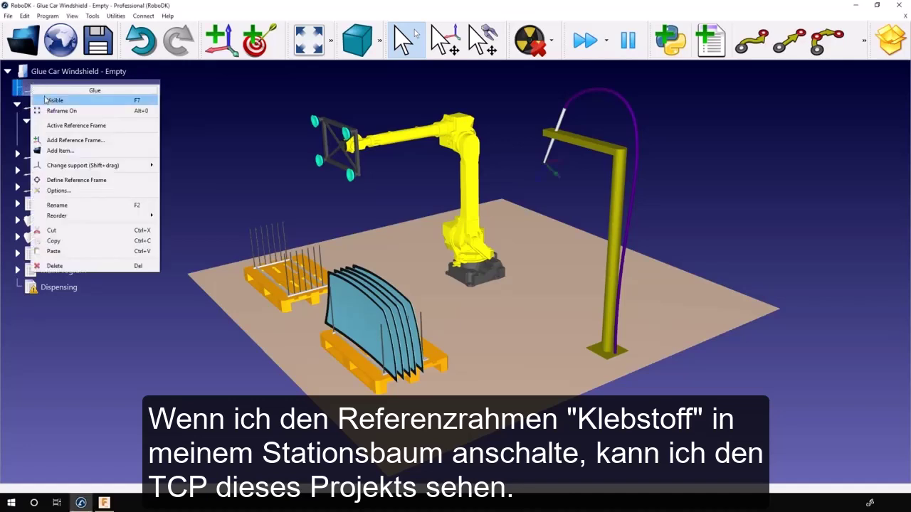
left_click(46, 99)
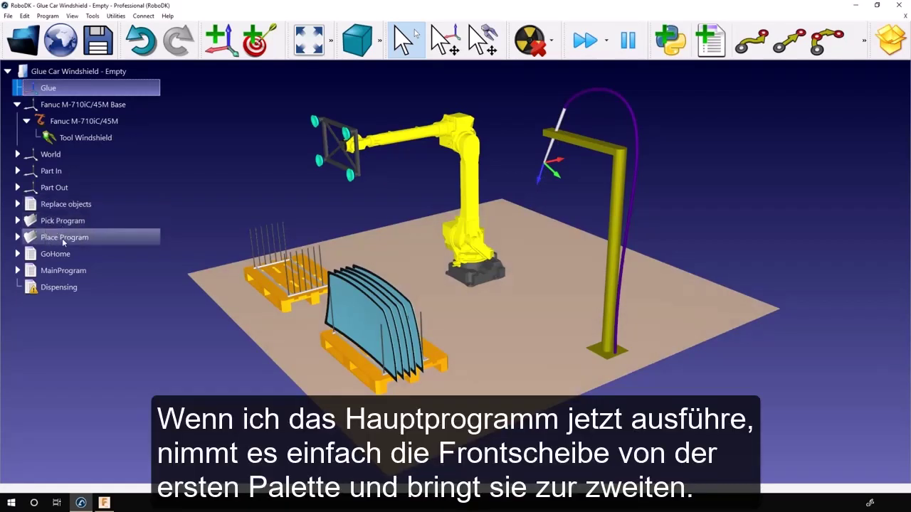
Run MainProgram to watch the windshield pick-and-place simulation, and stop it partway through.
double_click(72, 273)
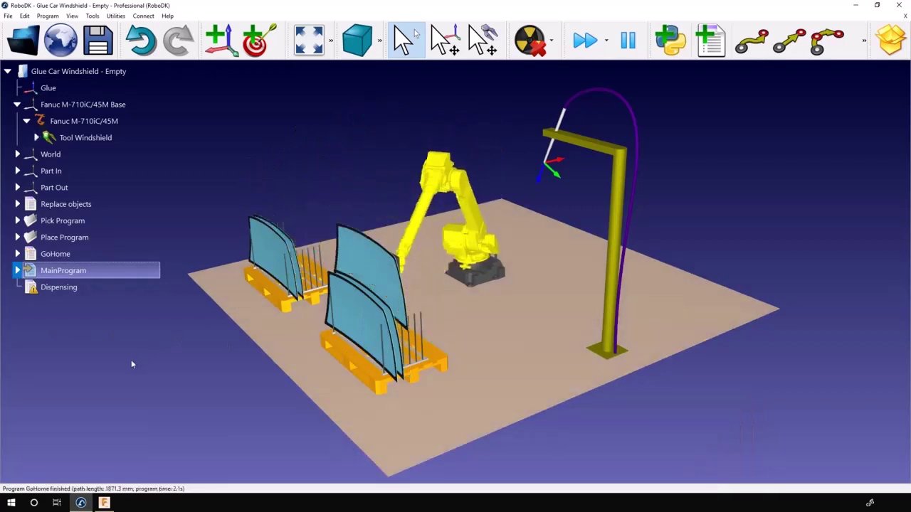
key("Escape")
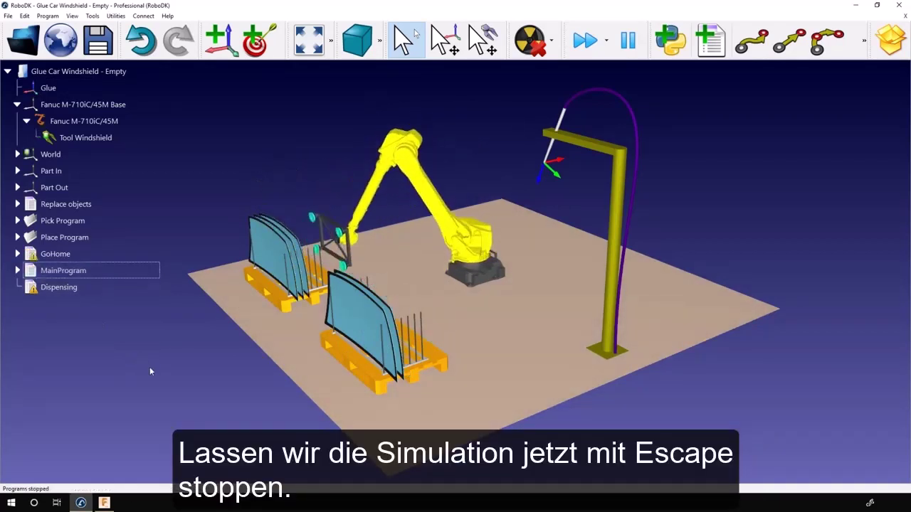
Restore the windshields to their original positions with the Replace objects program and move the Fanuc M-710iC/45M to its home position.
double_click(75, 207)
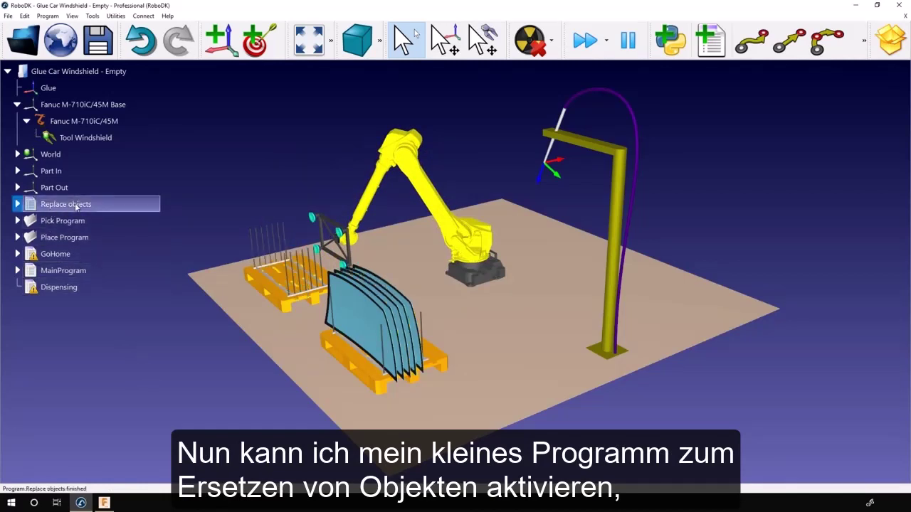
left_click(17, 204)
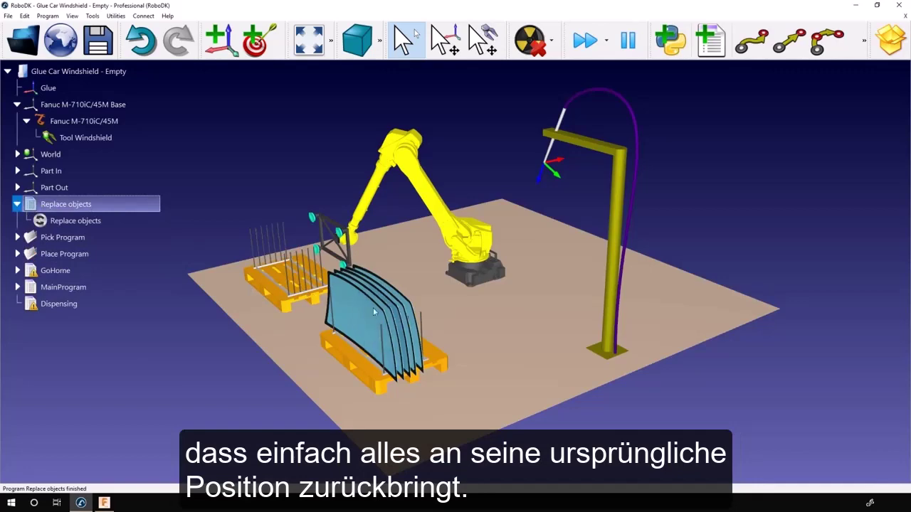
right_click(400, 151)
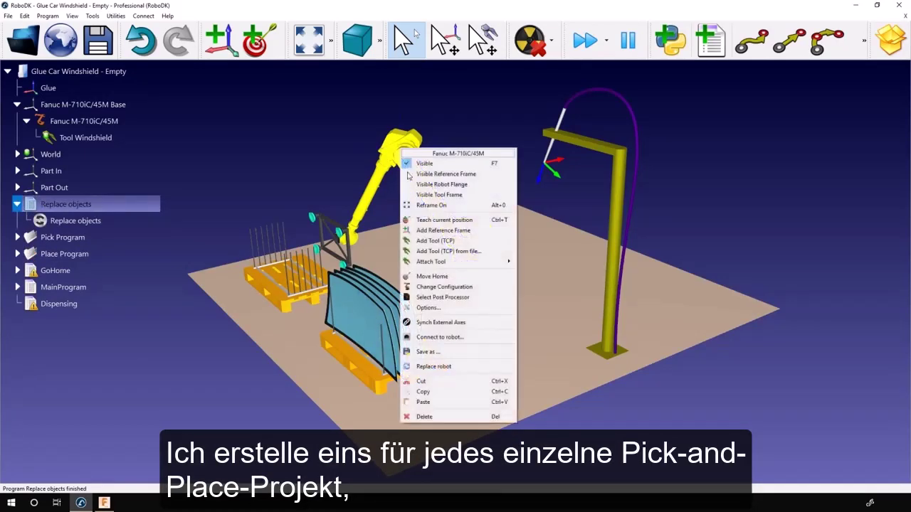
left_click(440, 278)
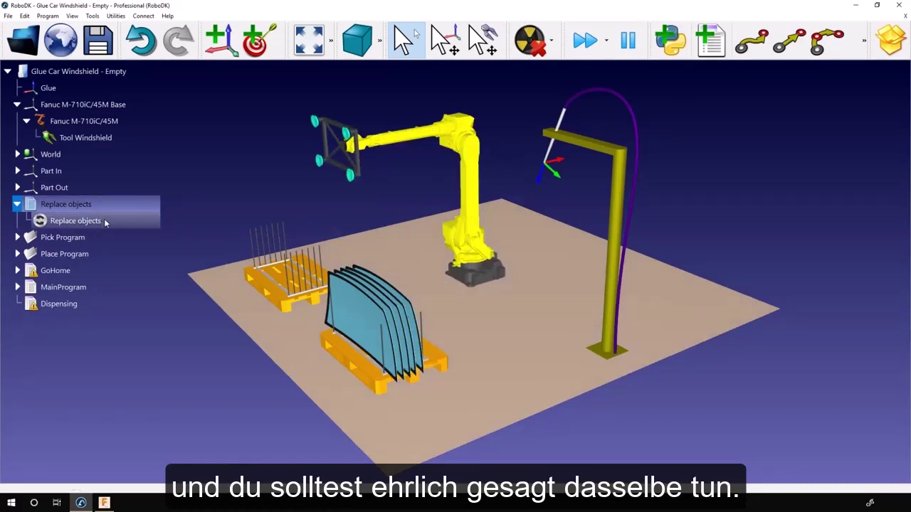
Review the event settings of the instruction inside the Replace objects program and close them without changes.
right_click(55, 222)
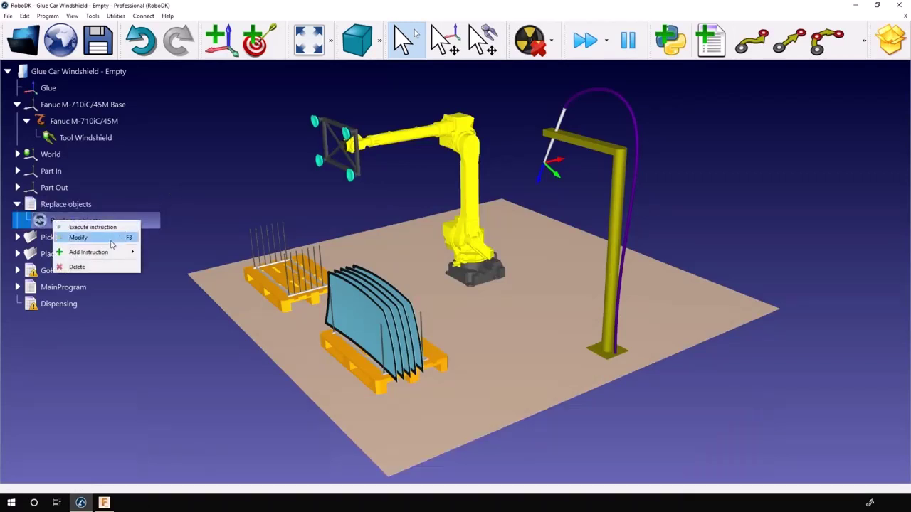
left_click(93, 237)
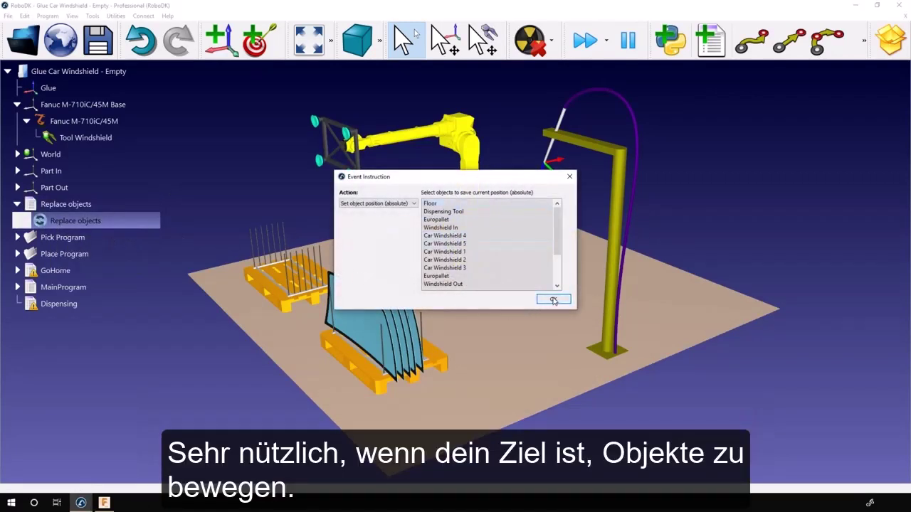
left_click(554, 300)
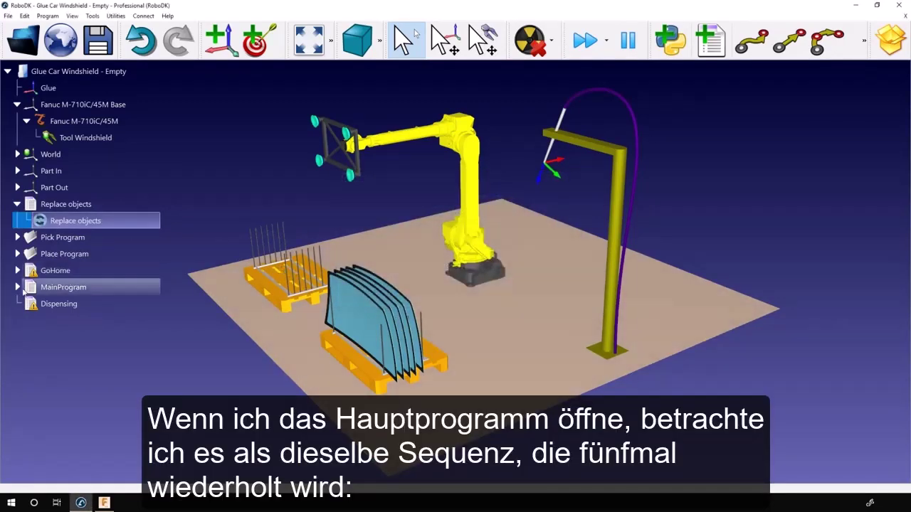
Examine the sequence of subprogram calls in MainProgram and collapse it again.
left_click(17, 287)
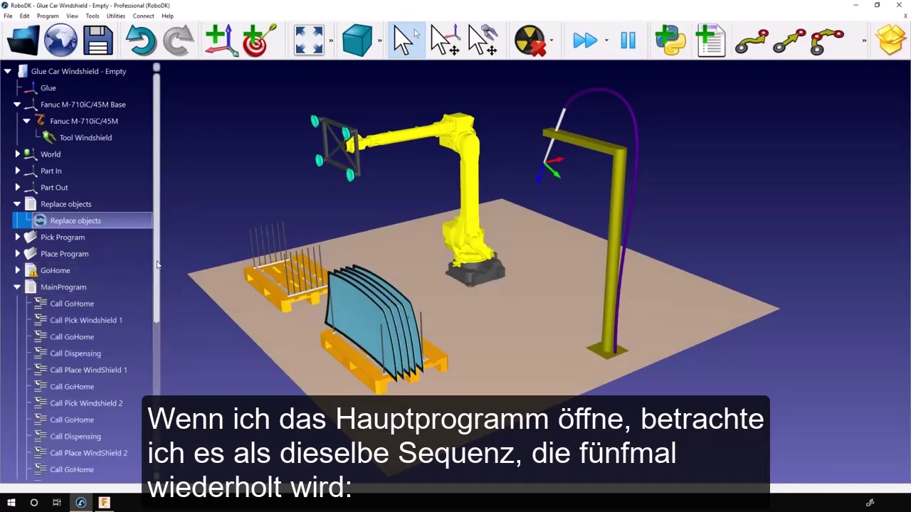
scroll(158, 264, "down", 3)
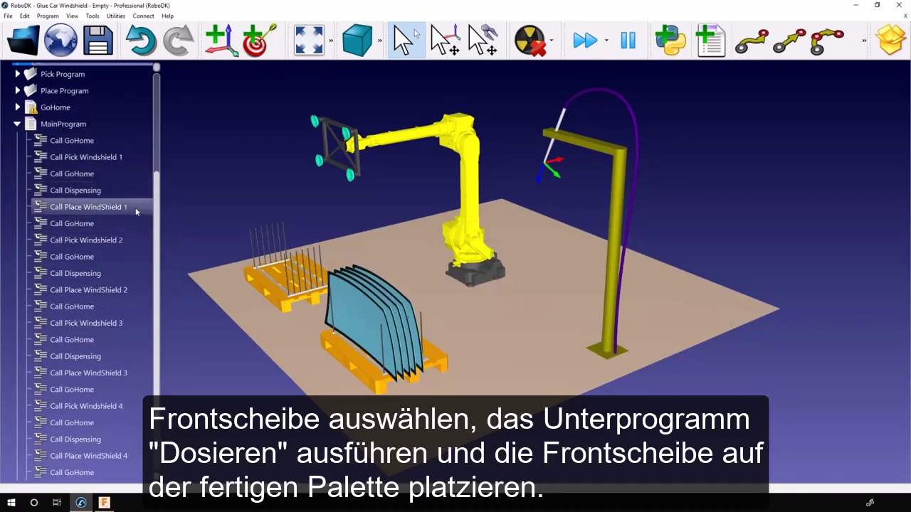
left_click(16, 124)
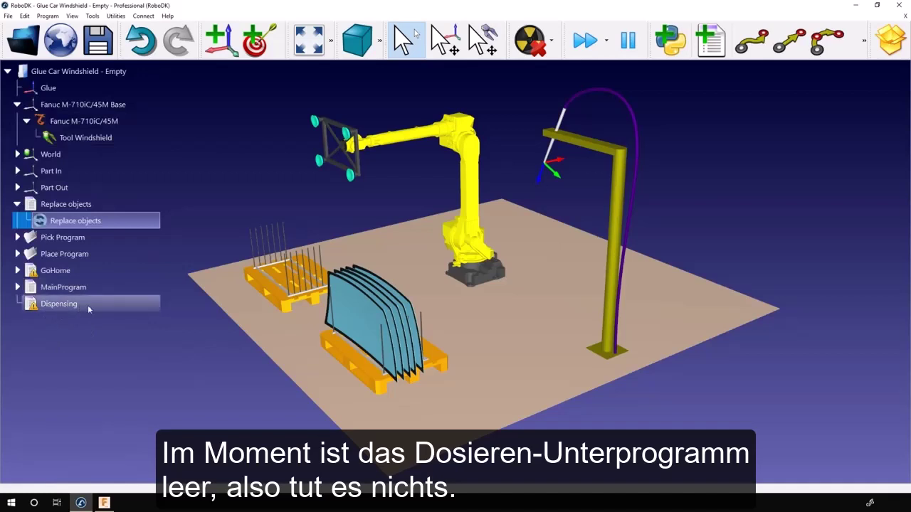
Delete the Dispensing subprogram from the station.
left_click(75, 336)
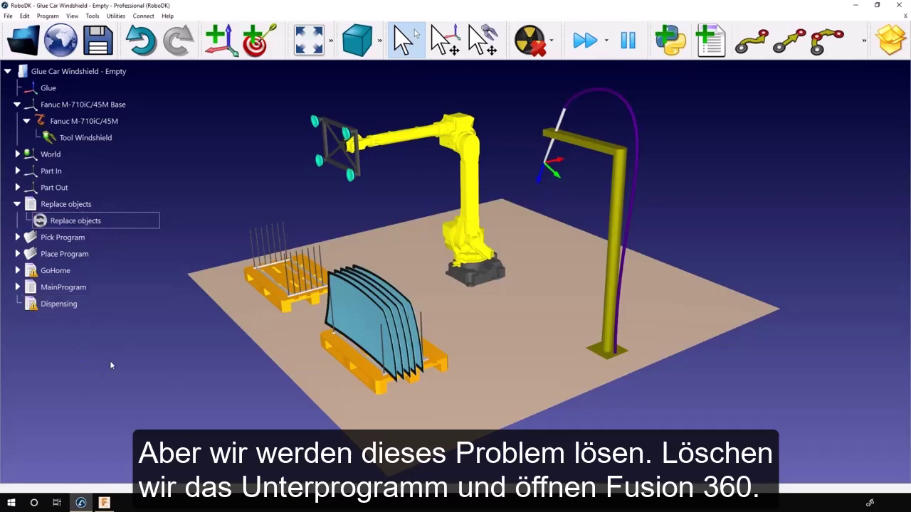
left_click(73, 307)
key("Delete")
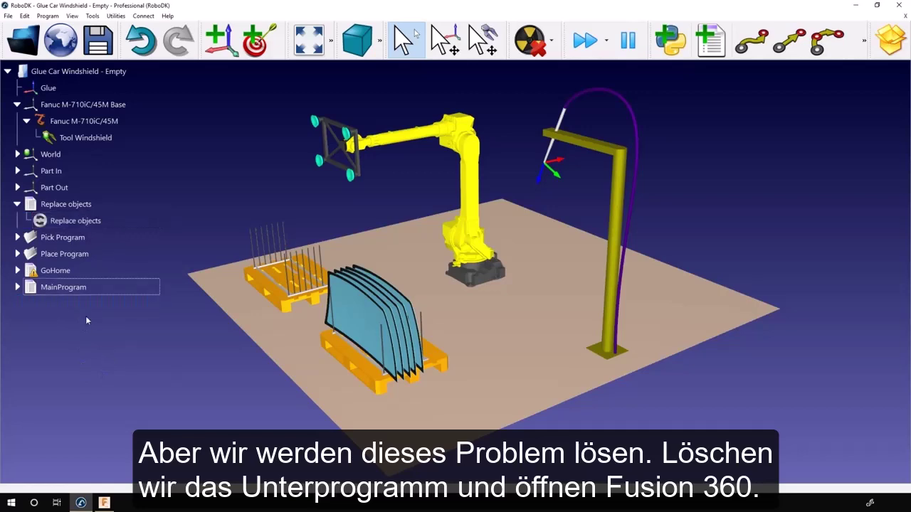
Switch to Fusion 360 and highlight Sketch12 to examine the glue line on the windshield, leaving nothing selected.
left_click(104, 503)
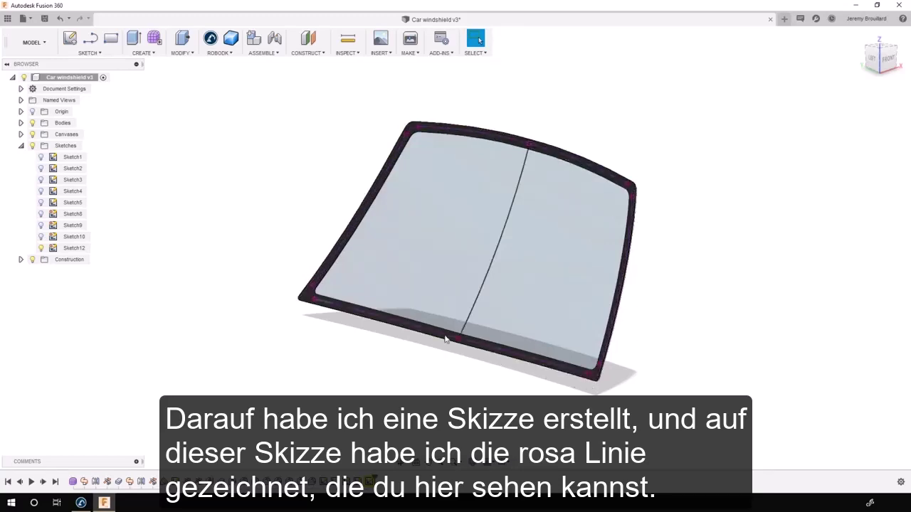
left_click(74, 247)
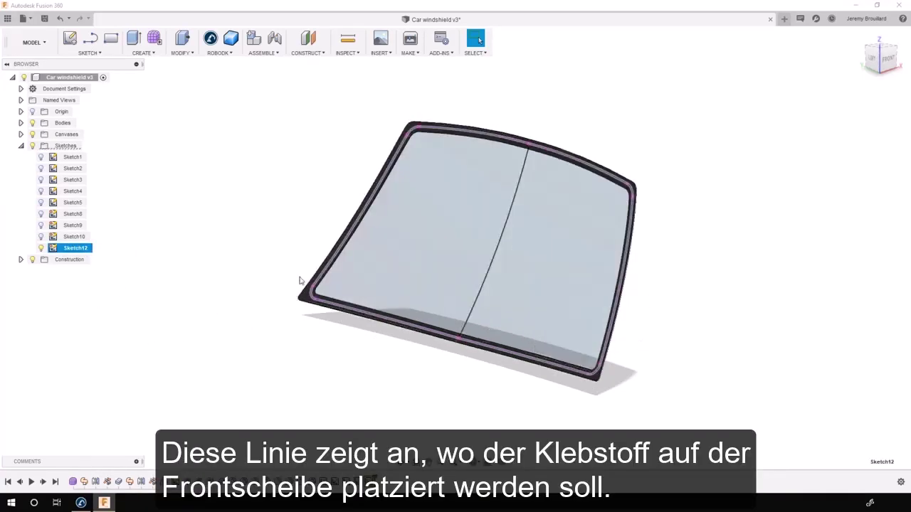
left_click(162, 234)
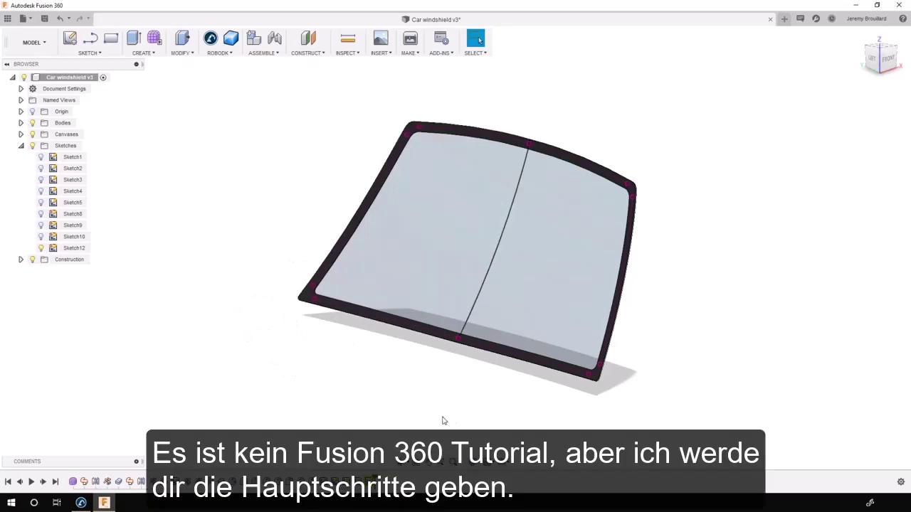
Temporarily show Sketch5 to compare its flat outline with the glue line projected on the glass, and hide it again.
mouse_move(480, 408)
middle_mouse_down("shift")
mouse_move(460, 391)
mouse_move(466, 398)
middle_mouse_up("shift")
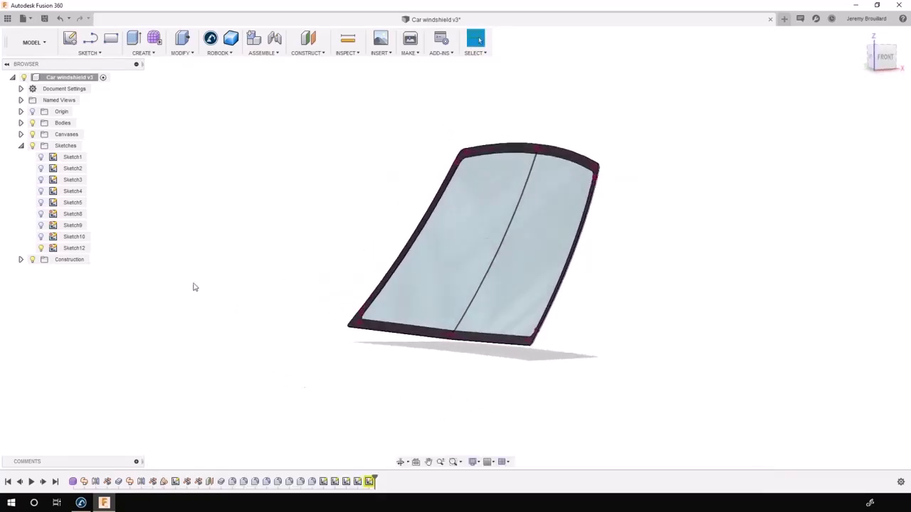
left_click(40, 203)
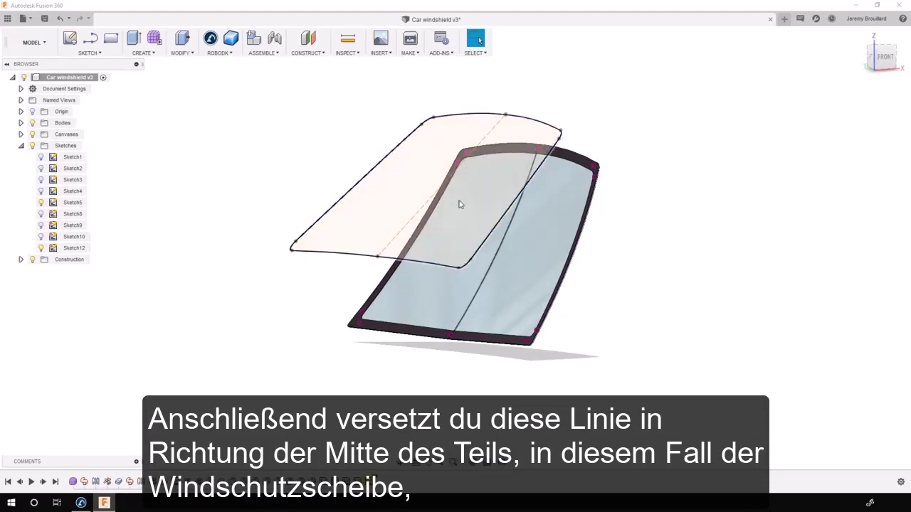
left_click(396, 241)
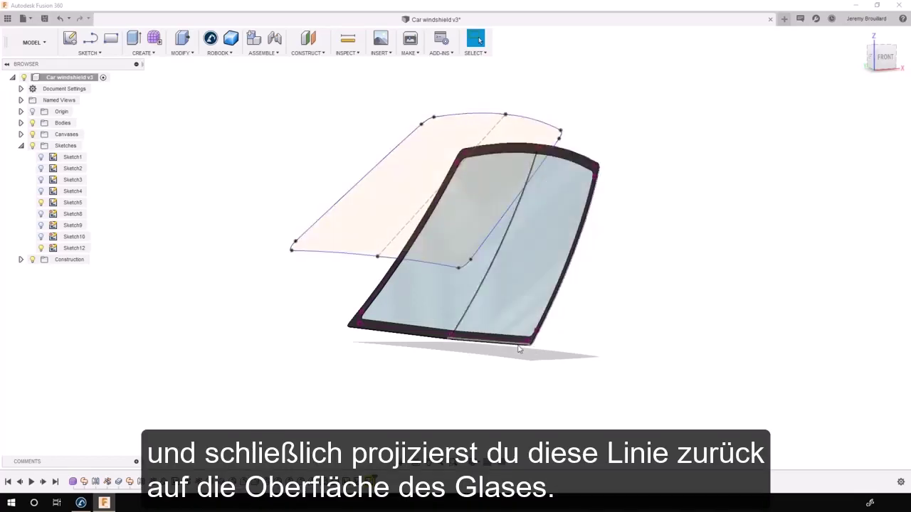
left_click(41, 202)
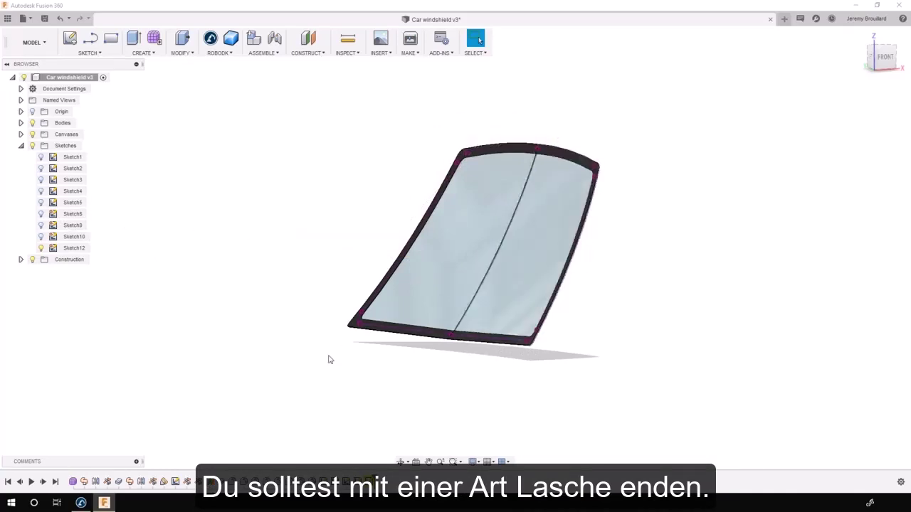
middle_click_drag(327, 367, 339, 378, "shift")
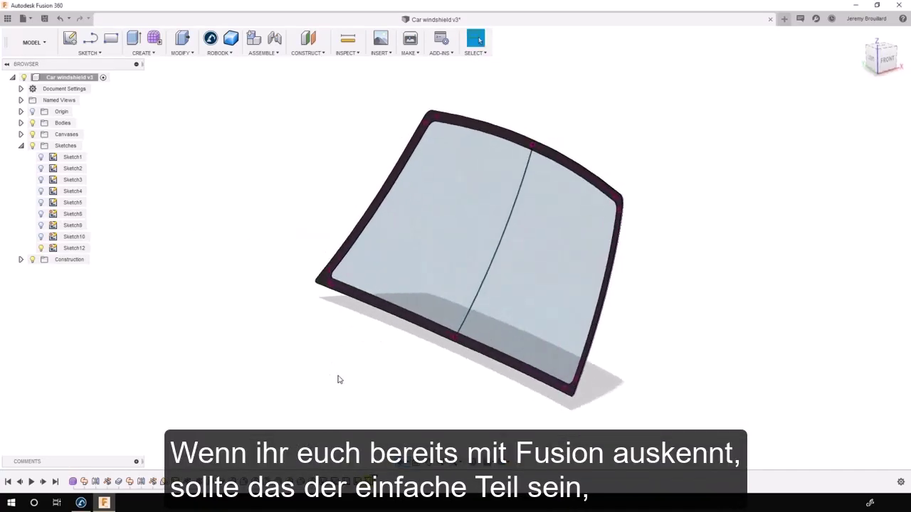
scroll(517, 126, "down", 1)
scroll(516, 126, "up", 2)
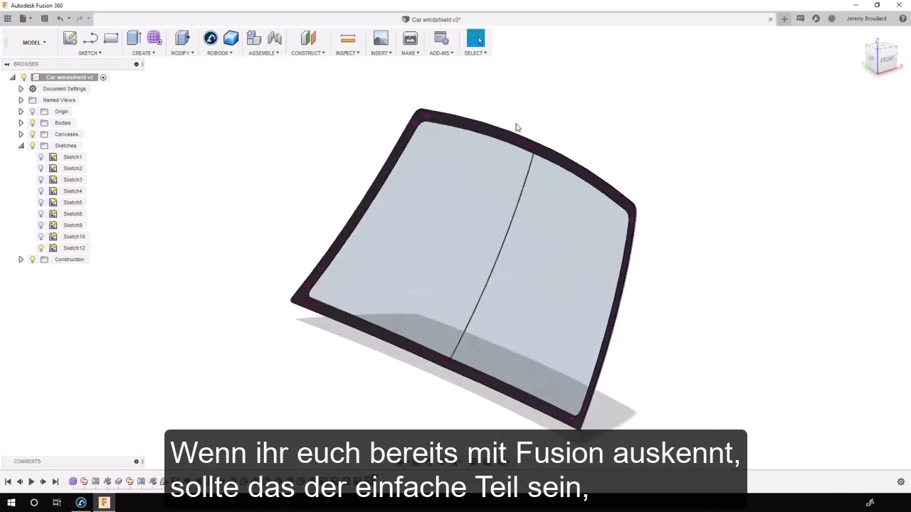
scroll(506, 159, "up", 1)
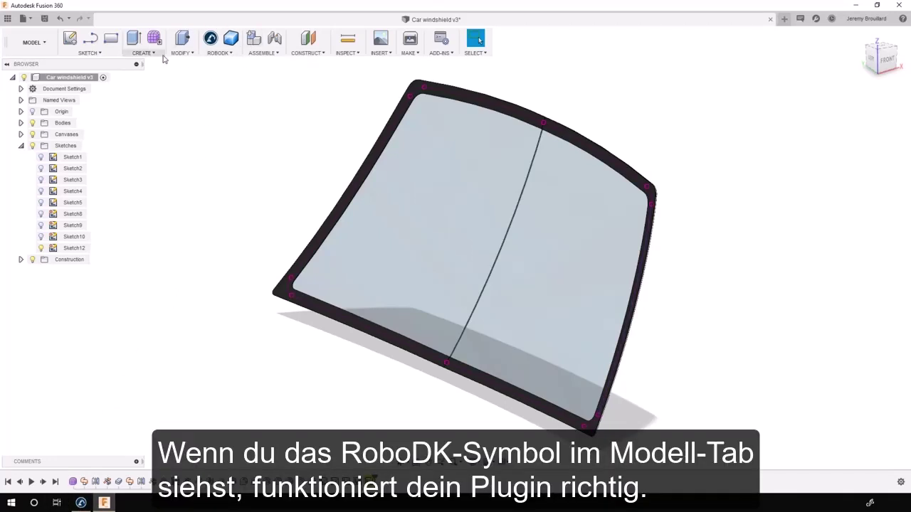
In the Model workspace, review the RoboDK add-in's basic import settings and close them without changes.
left_click(45, 44)
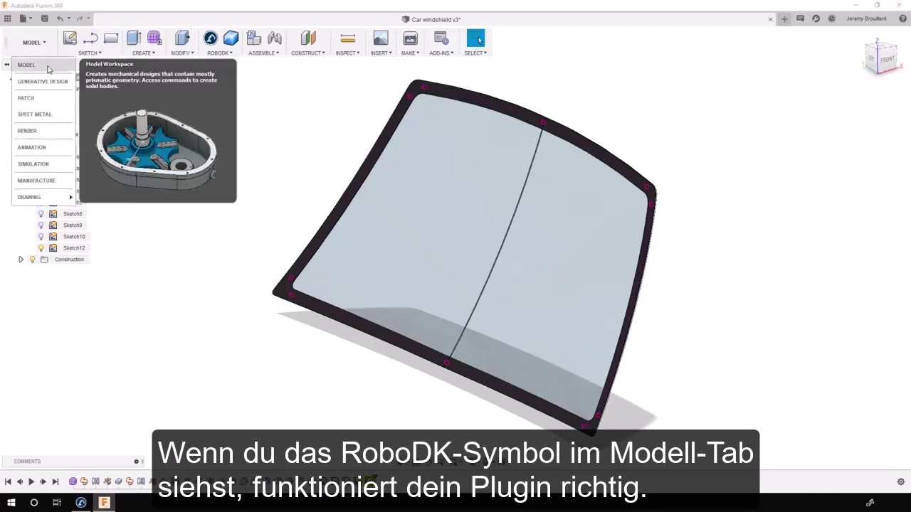
left_click(49, 64)
left_click(229, 53)
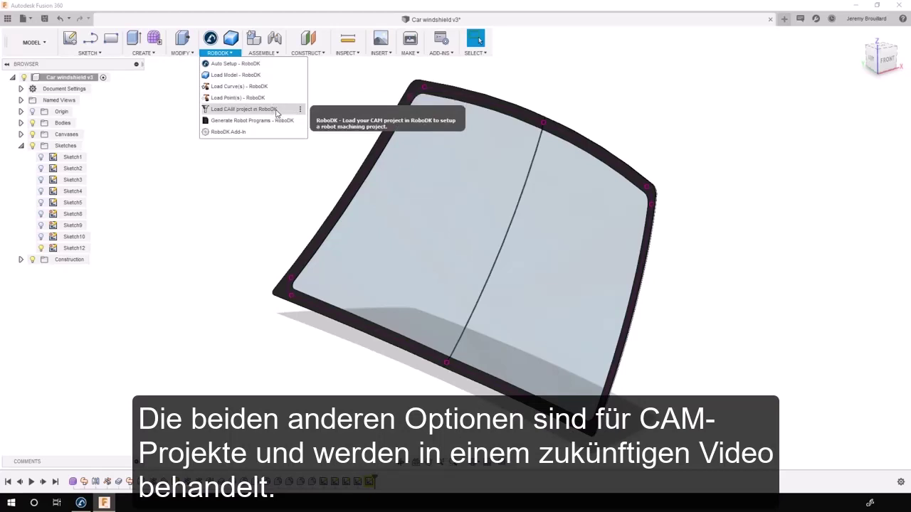
left_click(266, 136)
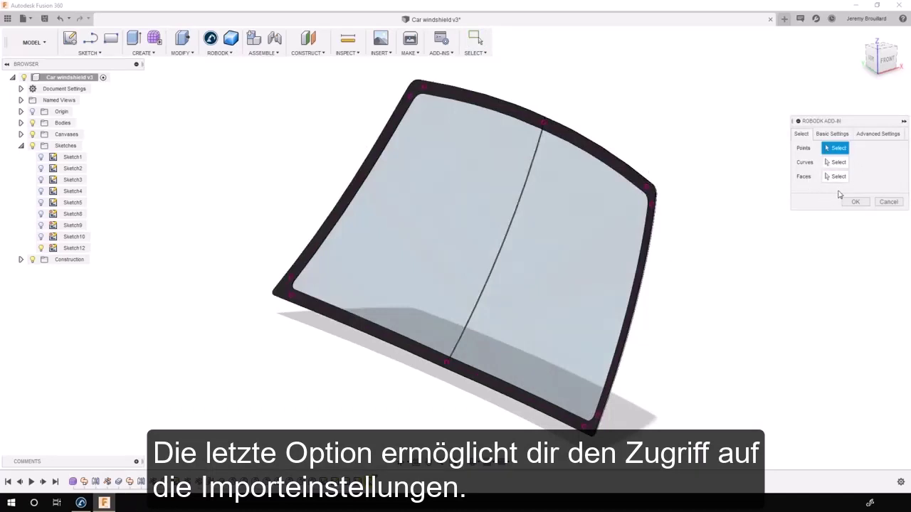
left_click(844, 137)
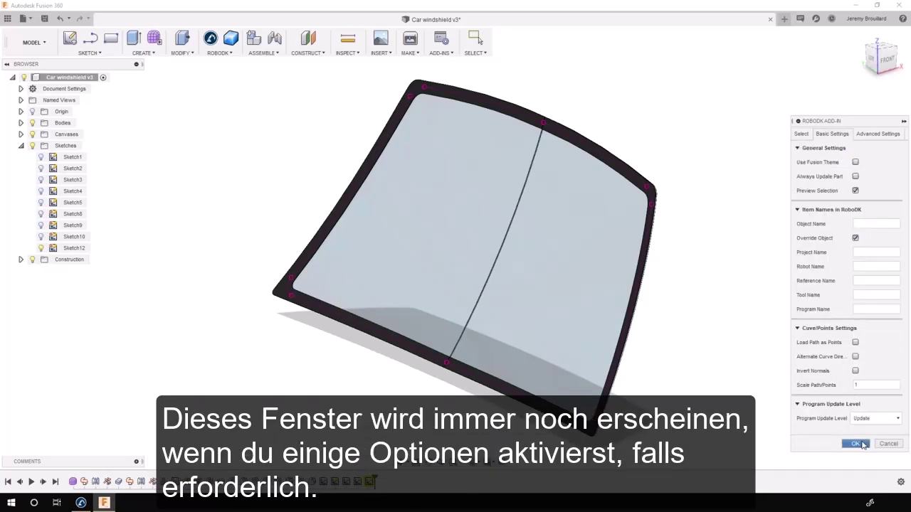
left_click(855, 444)
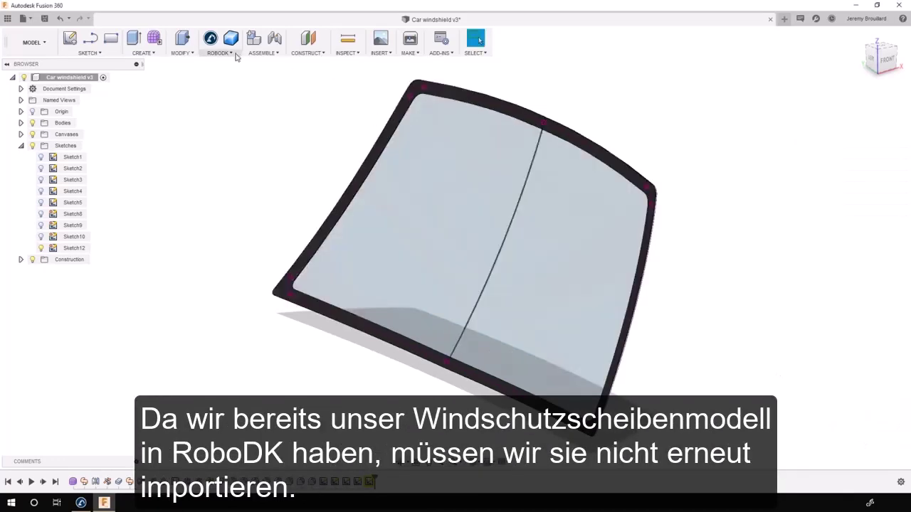
Start loading curves to RoboDK and select all ten Sketch12 glue-line curves around the windshield border, beginning with the upper edge.
left_click(262, 53)
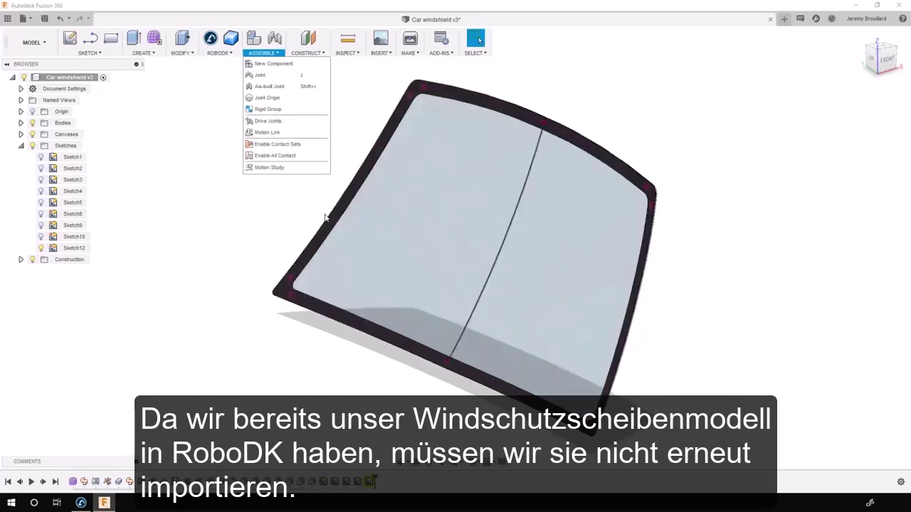
left_click(214, 53)
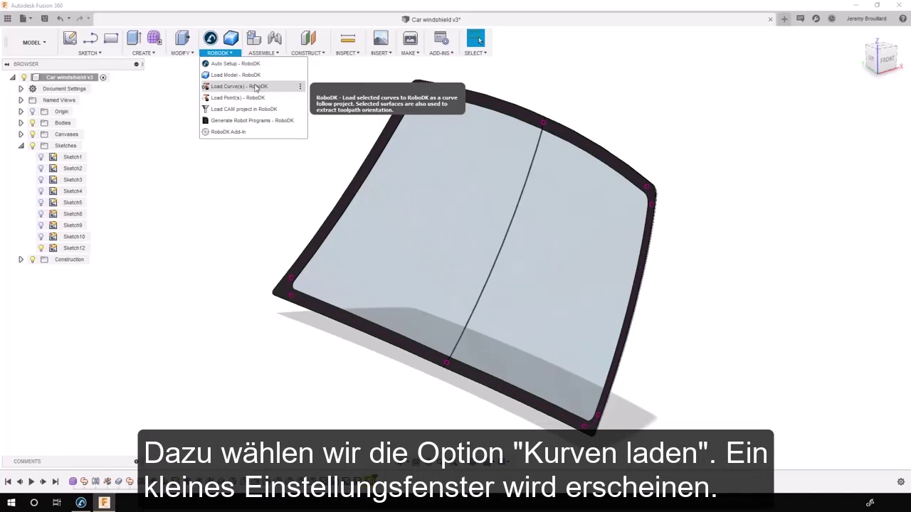
left_click(254, 86)
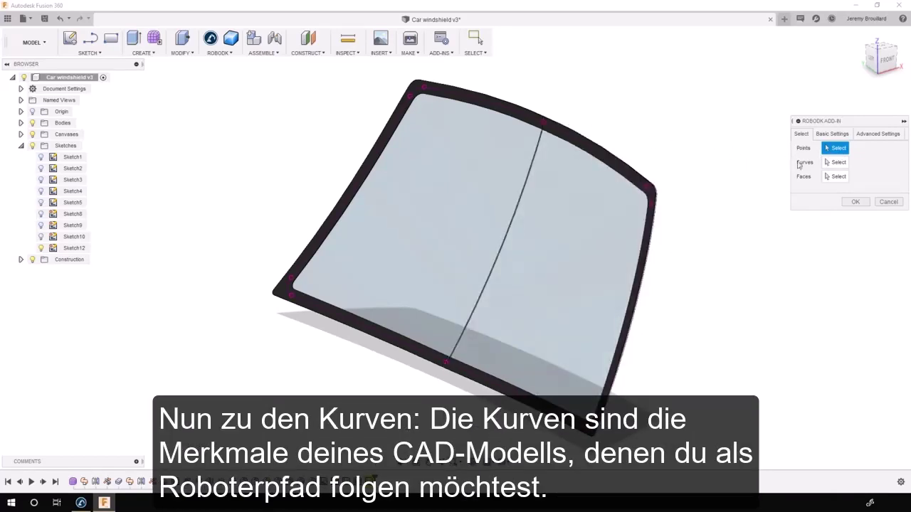
left_click(833, 163)
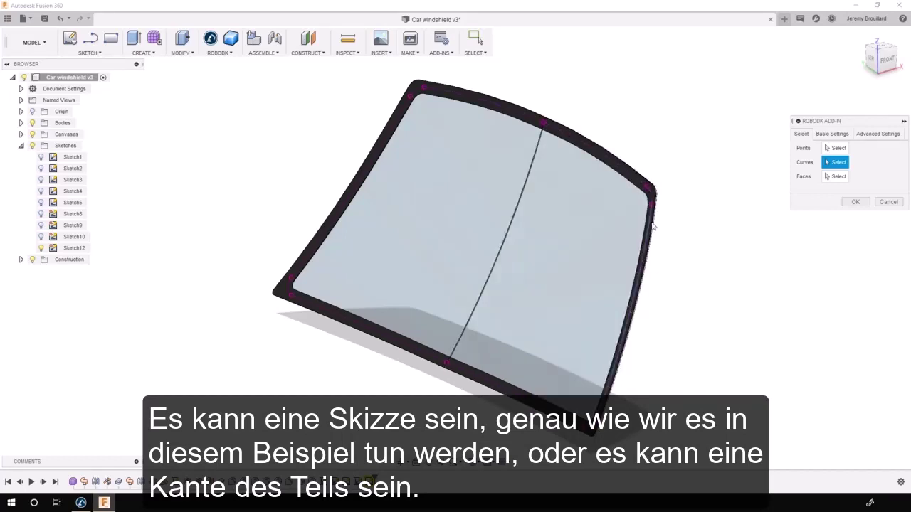
left_click(628, 186)
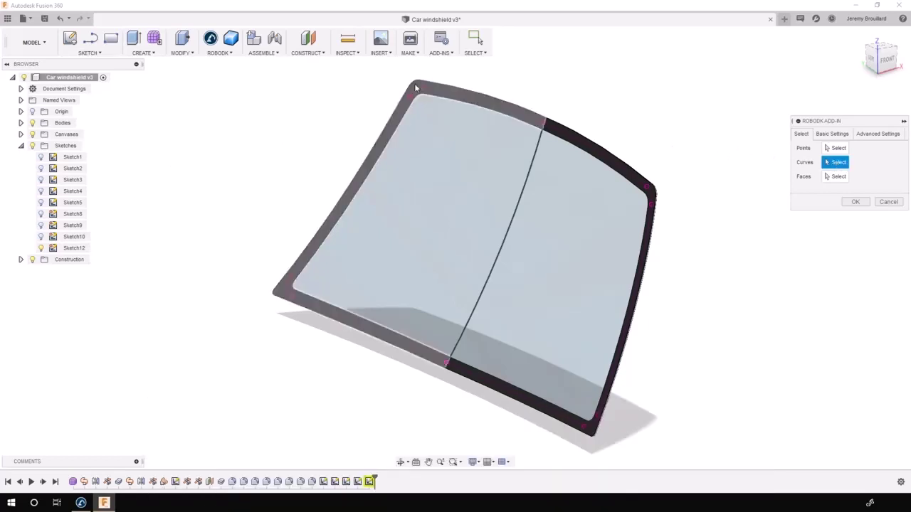
left_click(441, 94)
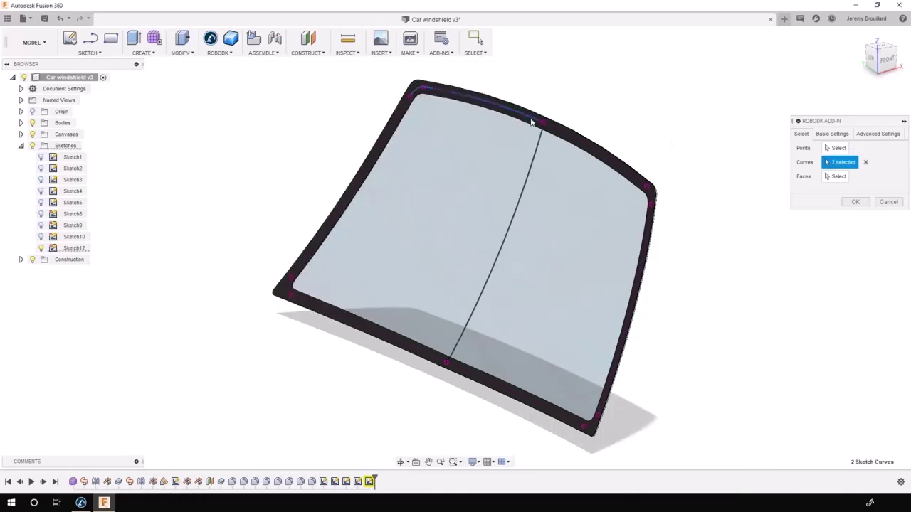
left_click(582, 141)
left_click(658, 206)
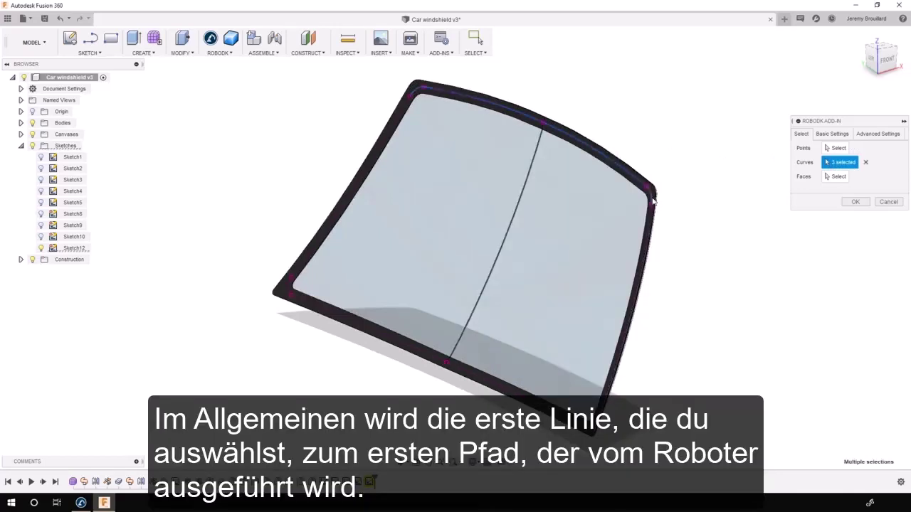
left_click(655, 220)
left_click(652, 203)
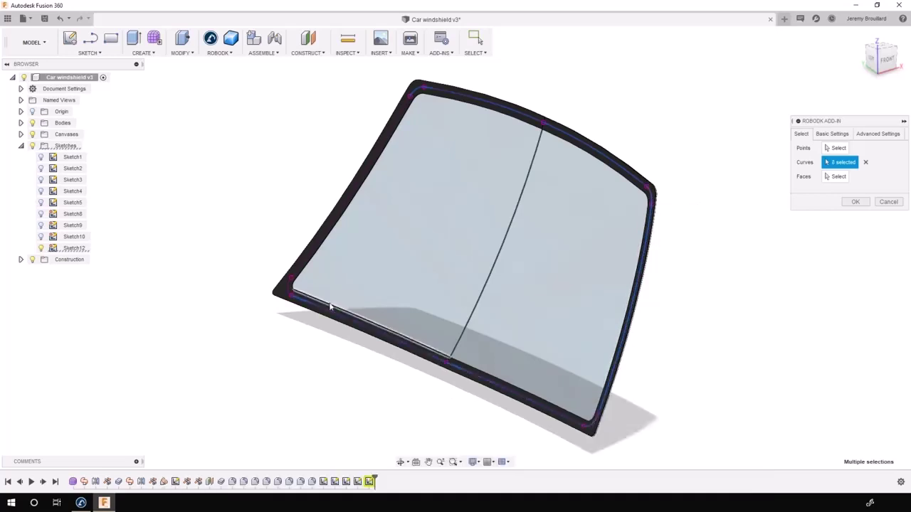
left_click(299, 273)
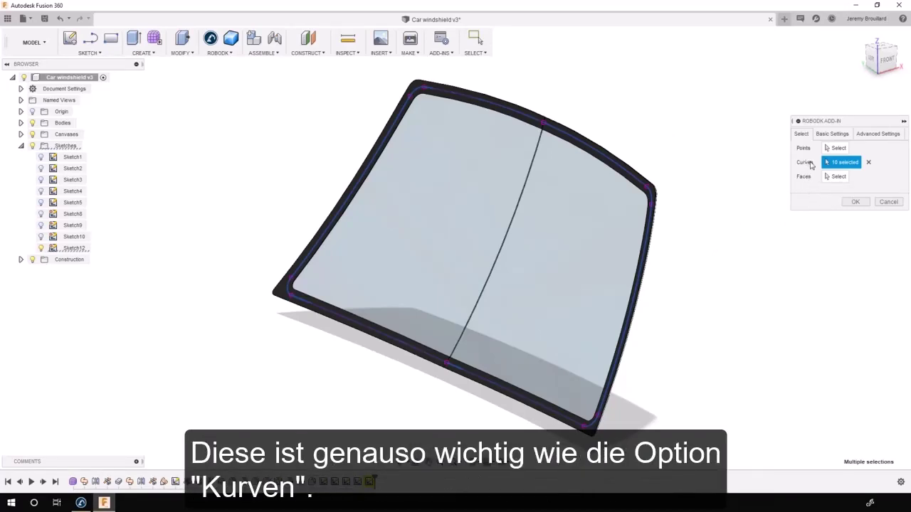
Add the two black border faces beneath the glue line as the surfaces for the path orientation.
left_click(829, 177)
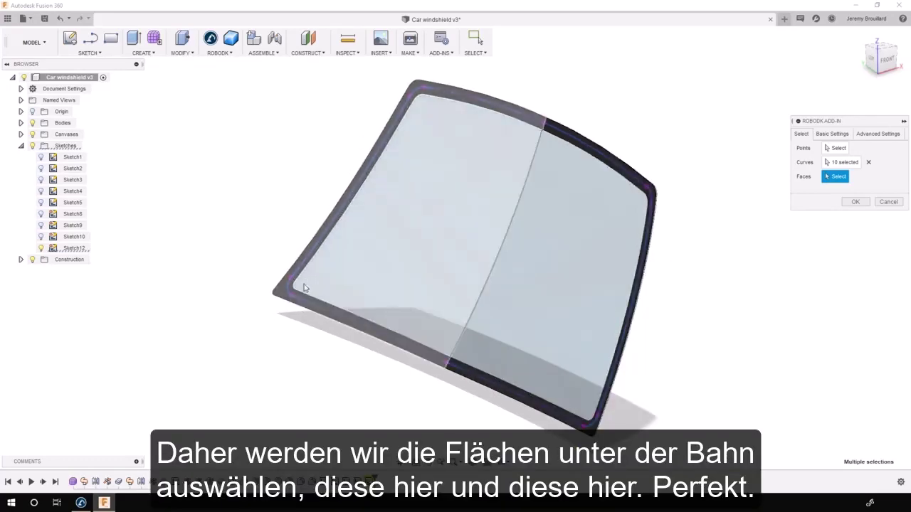
left_click(282, 299)
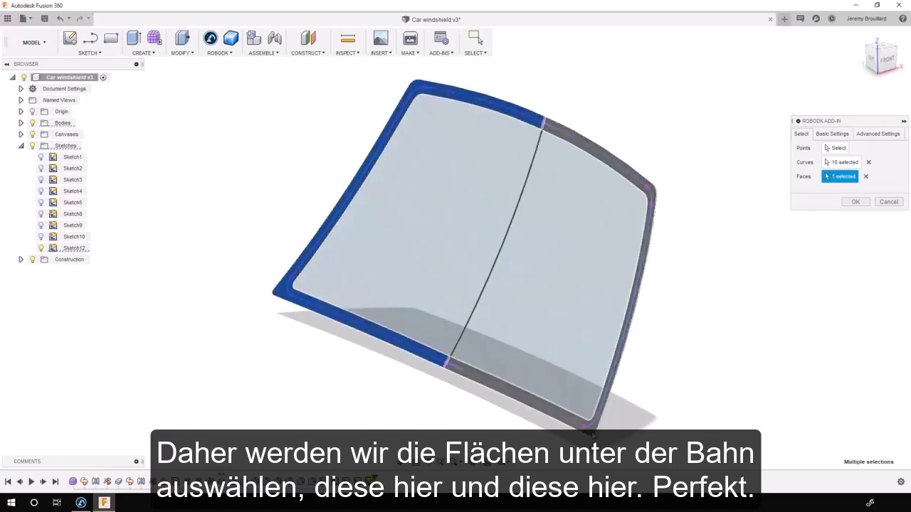
left_click(591, 434)
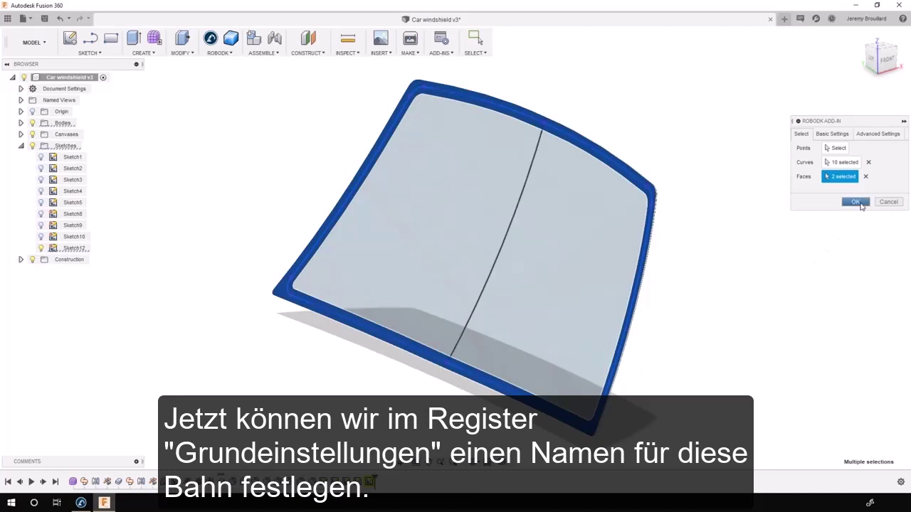
Name the RoboDK object "Dispensing Path" and confirm loading the selected curves and faces.
left_click(841, 134)
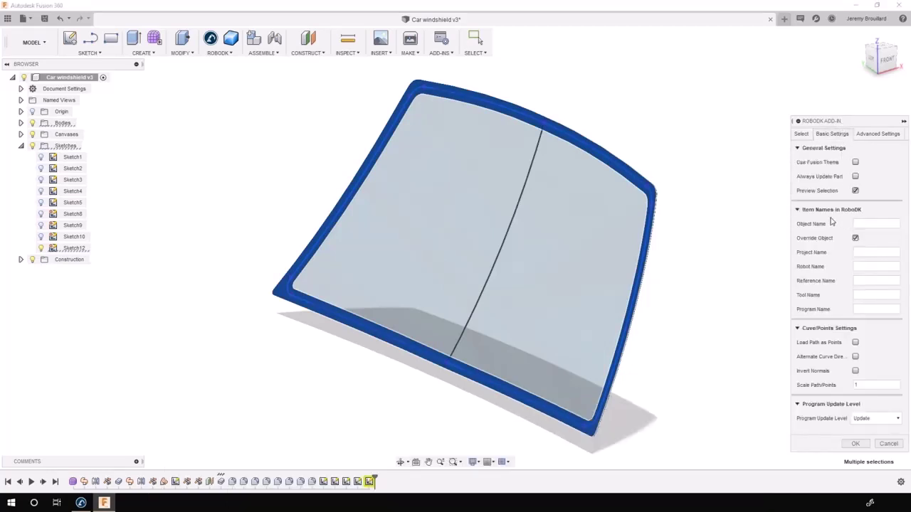
left_click(862, 224)
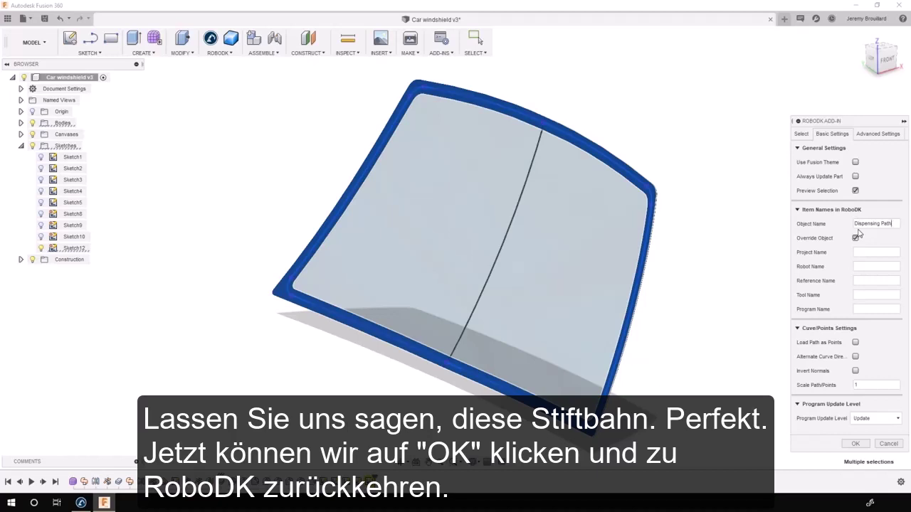
left_click(855, 444)
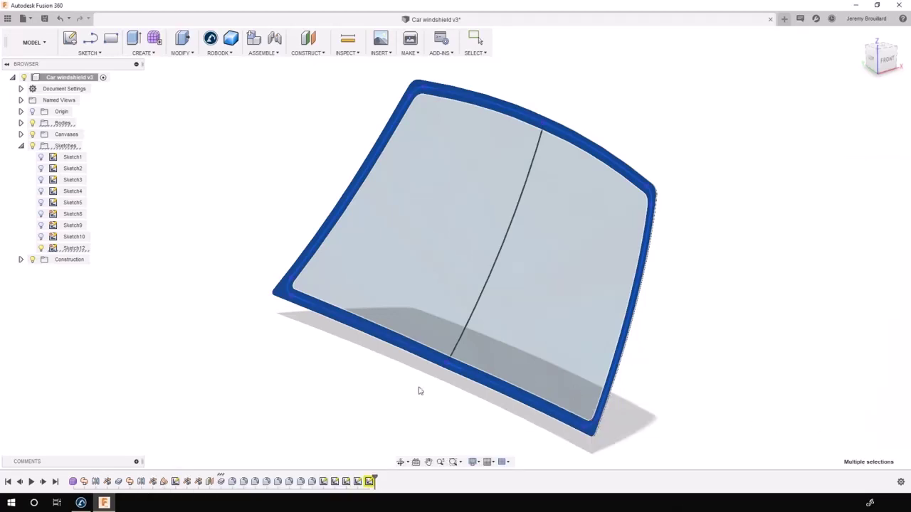
Switch to RoboDK and attach the imported Dispensing Path object to the Fanuc M-710iC/45M robot in the station tree.
left_click(79, 503)
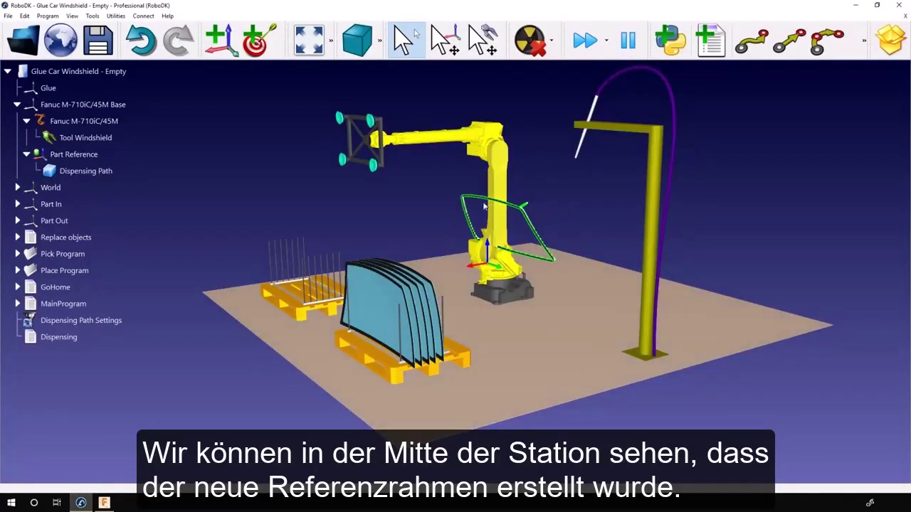
left_click(71, 155)
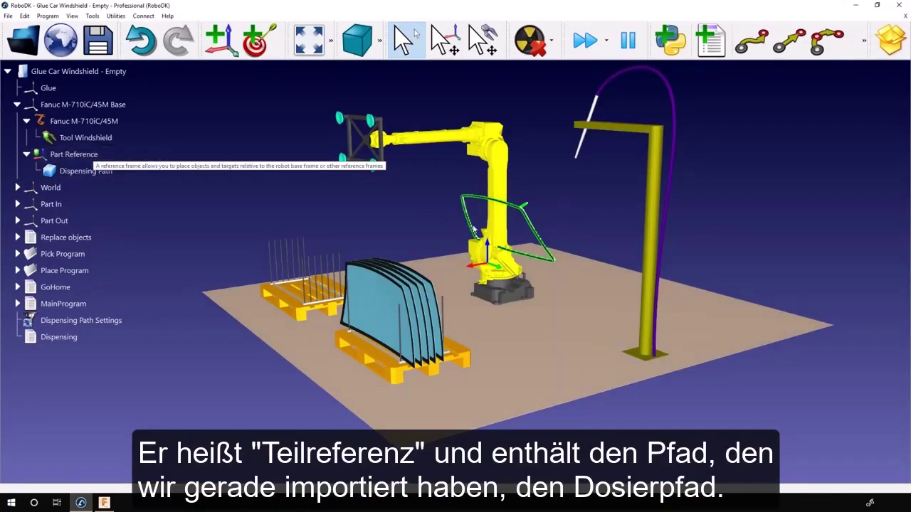
left_click(94, 172)
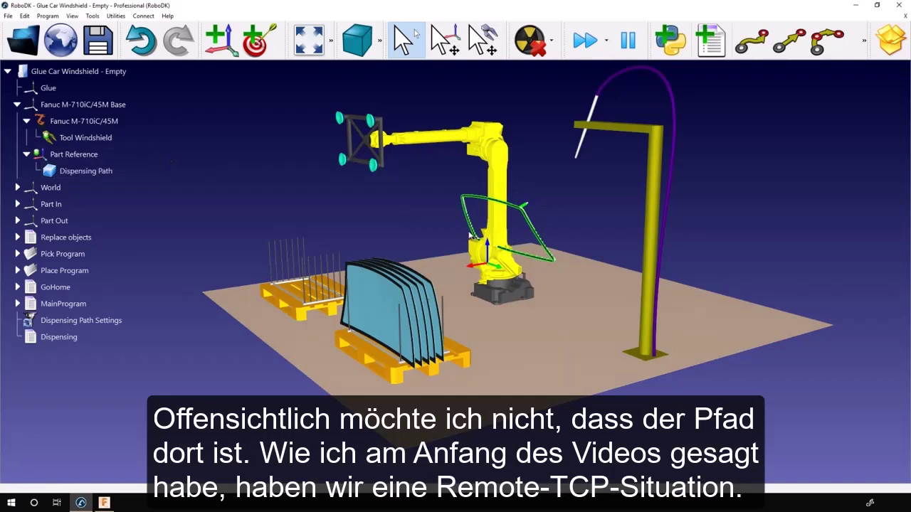
left_click_drag(462, 233, 459, 227)
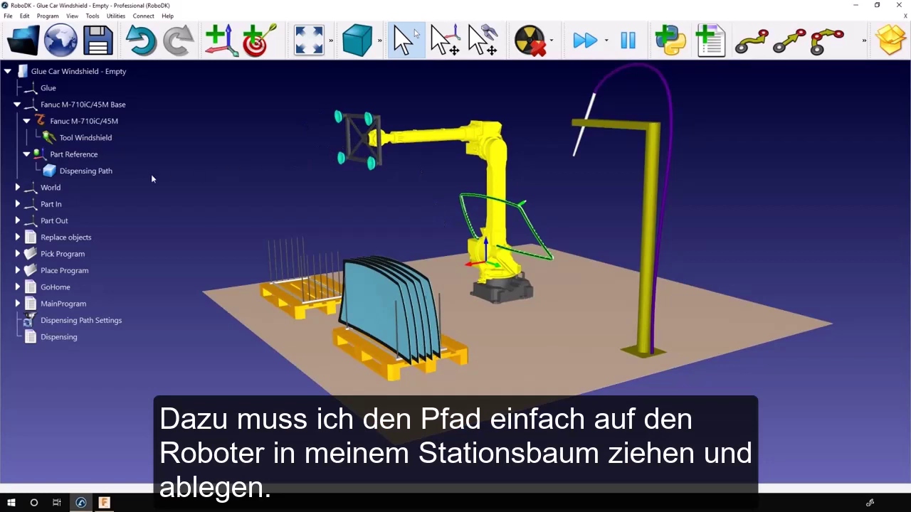
left_click(105, 178)
left_click_drag(91, 173, 99, 120)
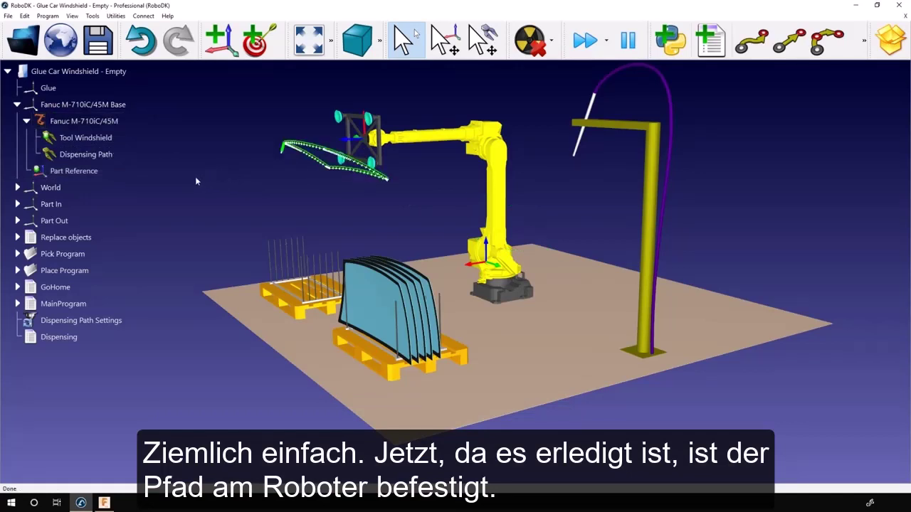
Move the robot slightly by its flange to check that the attached dispensing path follows it.
key("alt")
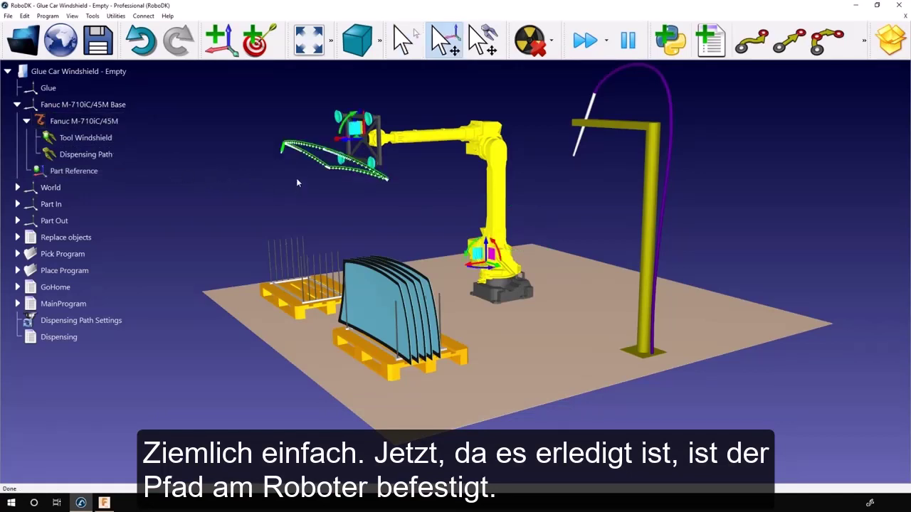
left_click_drag(364, 129, 351, 121, "alt")
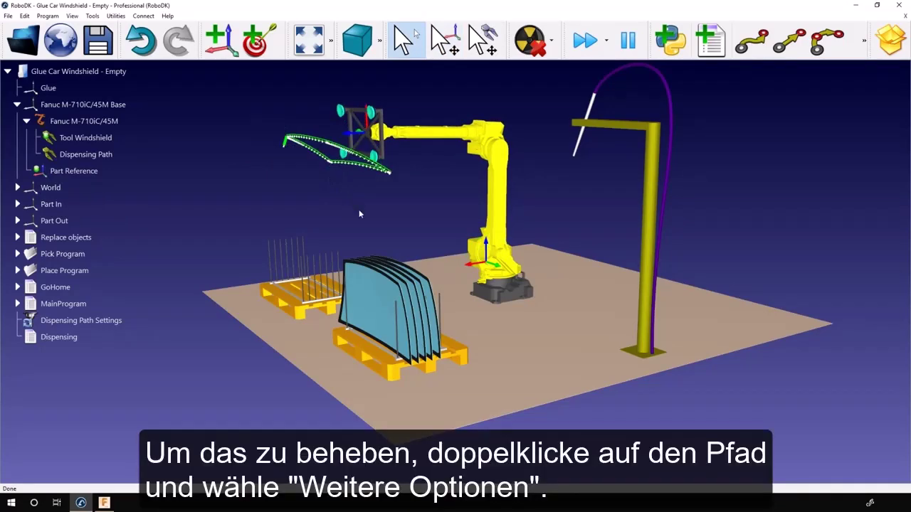
left_click_drag(358, 209, 340, 211)
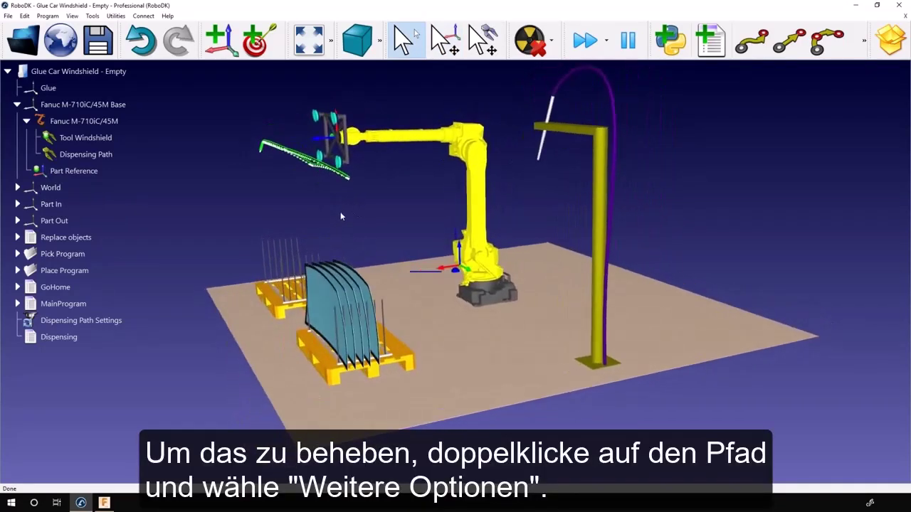
Move the Dispensing Path geometry by -230 mm in X and -190 mm in Z with a 61° rotation about Y, and apply the move.
double_click(107, 151)
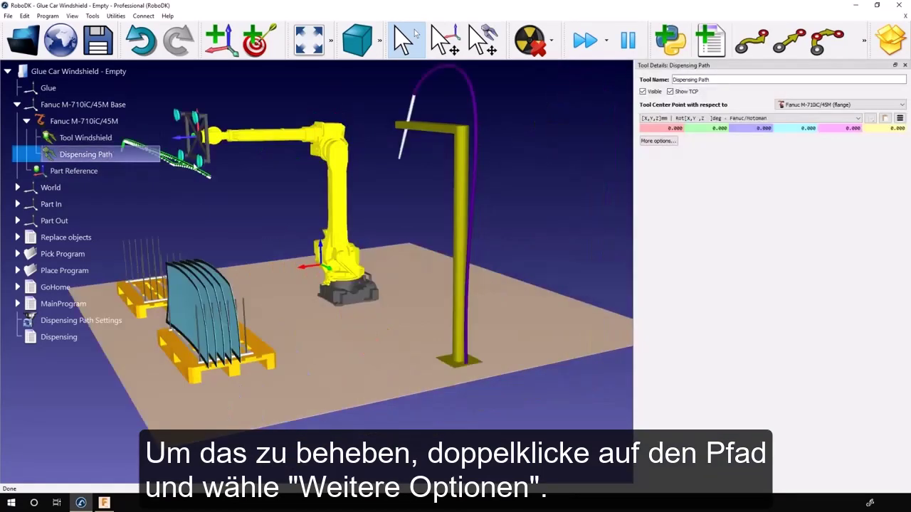
left_click(657, 140)
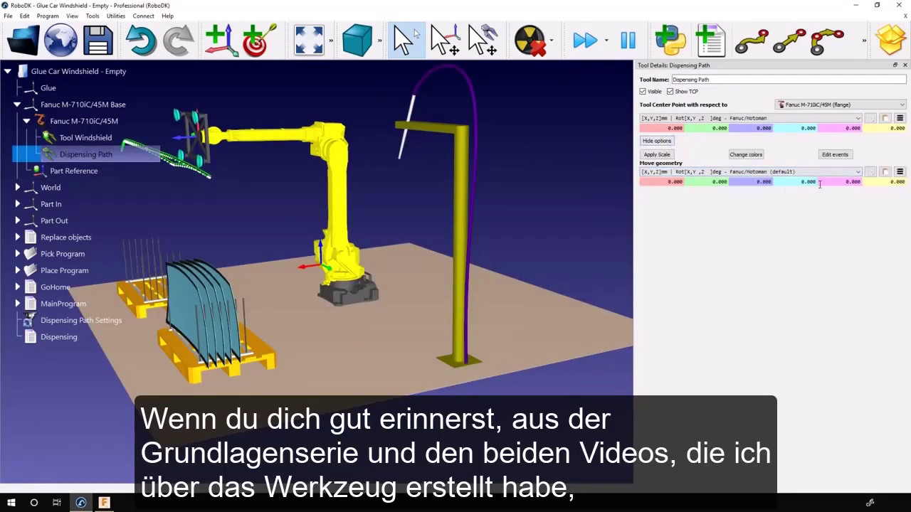
middle_click_drag(481, 222, 559, 227)
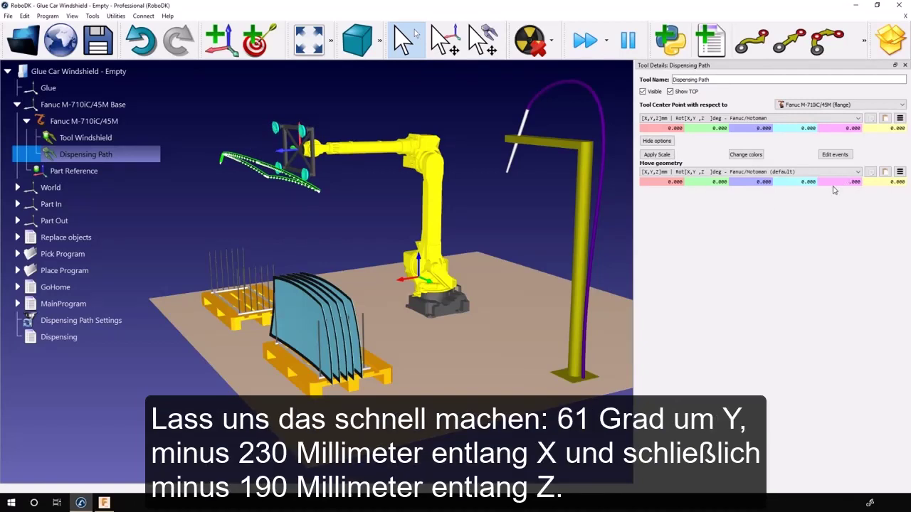
key("Return")
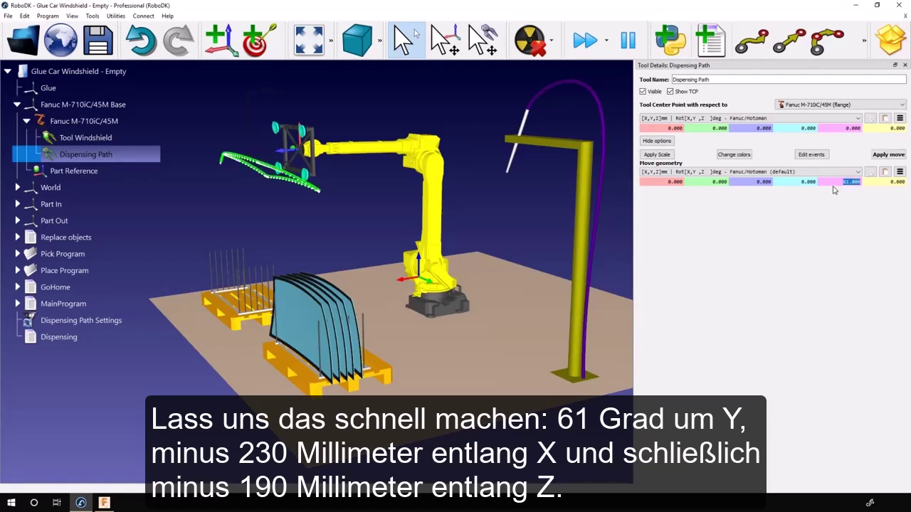
left_click(663, 183)
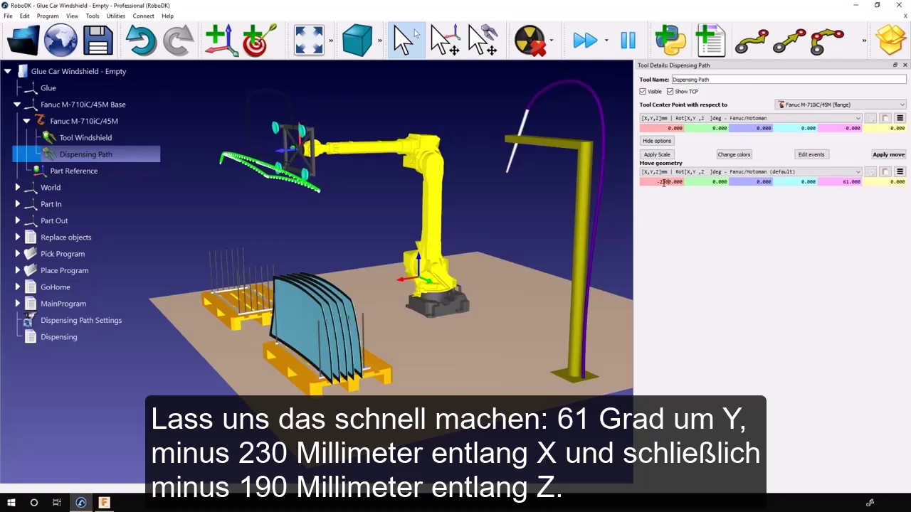
key("Return")
left_click(739, 183)
key("Return")
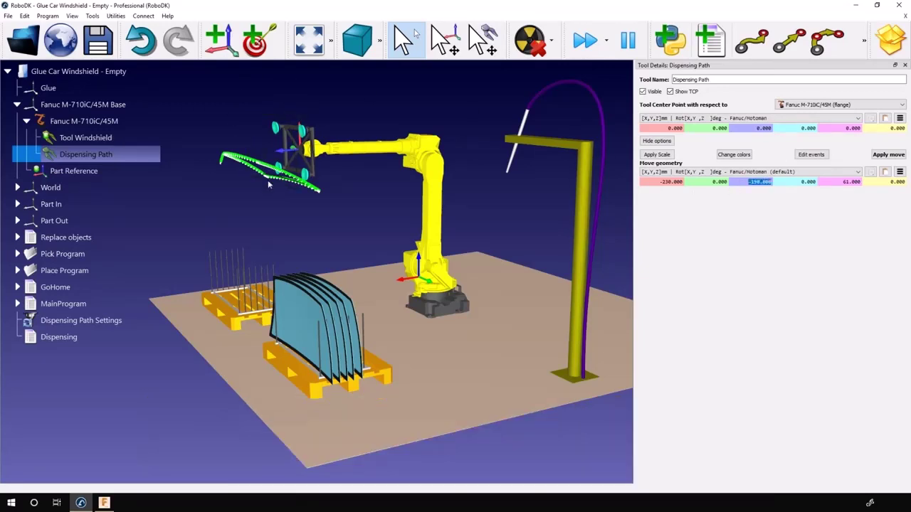
left_click(885, 156)
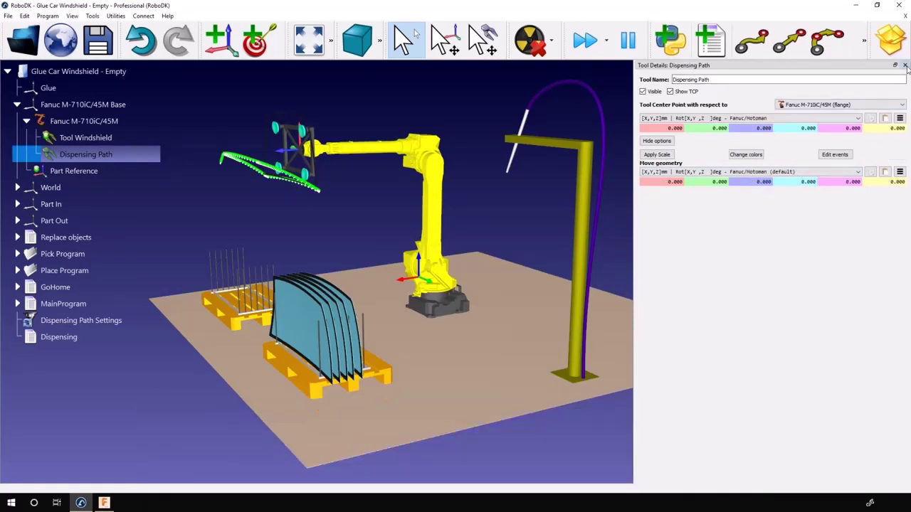
left_click(905, 65)
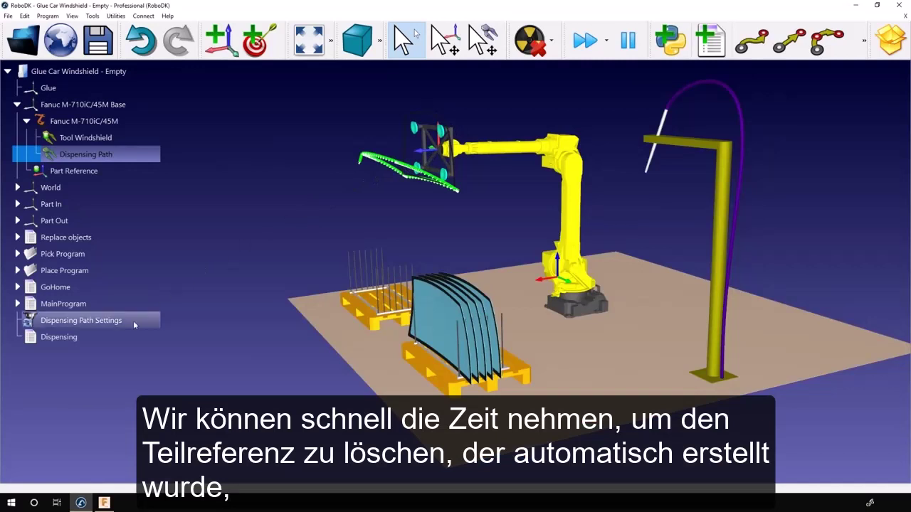
Delete the empty Part Reference frame from the station.
left_click(101, 172)
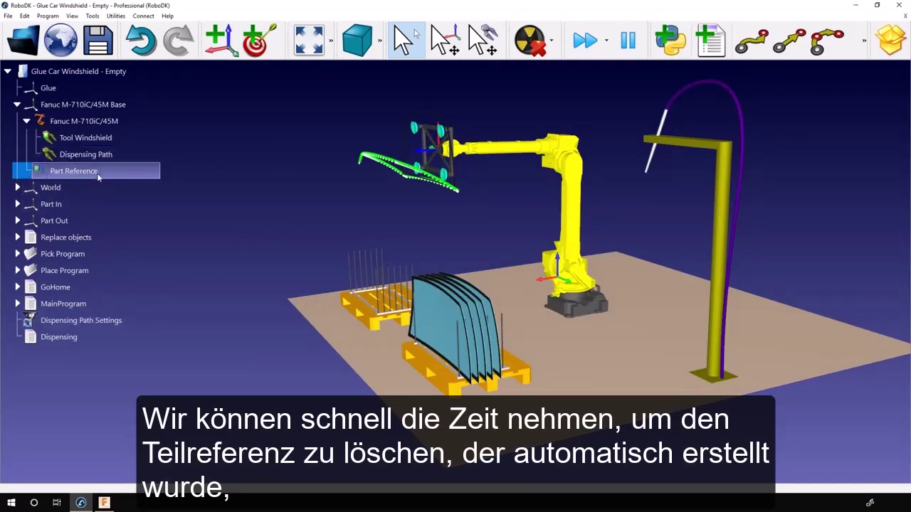
key("Delete")
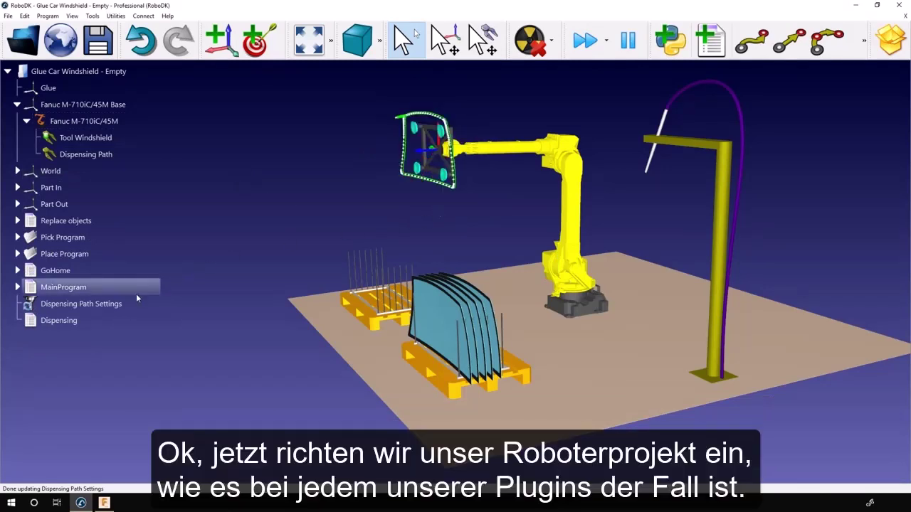
Open the Dispensing Path Settings curve follow project and place its window so the robot cell stays visible.
left_click(106, 306)
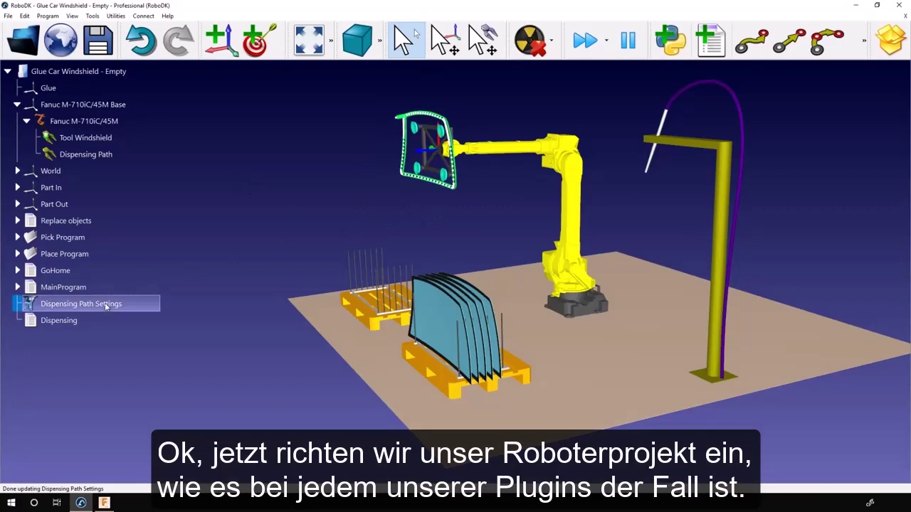
double_click(107, 306)
left_click_drag(624, 230, 807, 121)
left_click_drag(459, 262, 432, 224)
left_click_drag(723, 114, 700, 109)
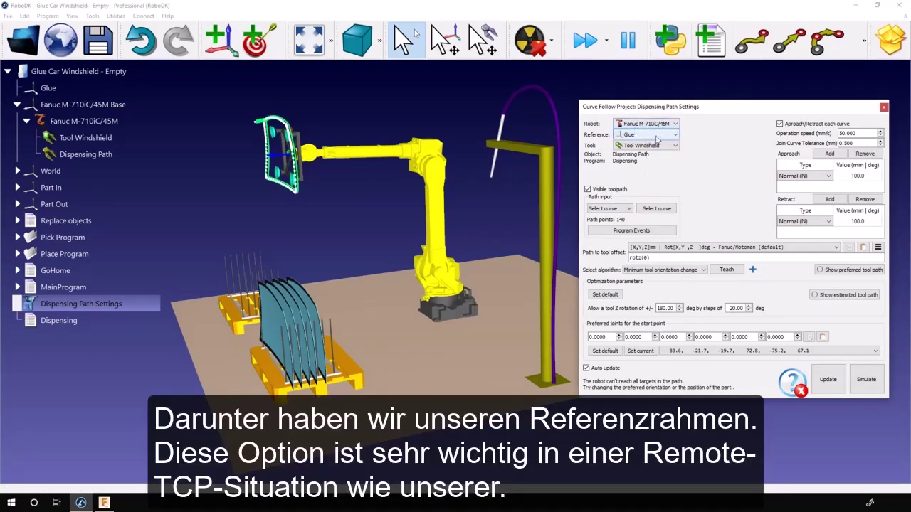
Choose Glue as the reference frame of the curve follow project and make the Glue frame visible in the station.
left_click(656, 136)
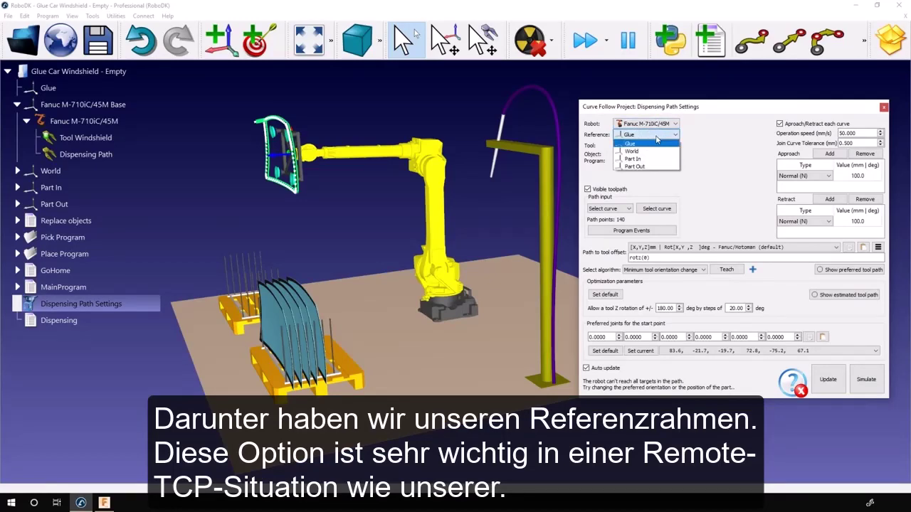
left_click(656, 145)
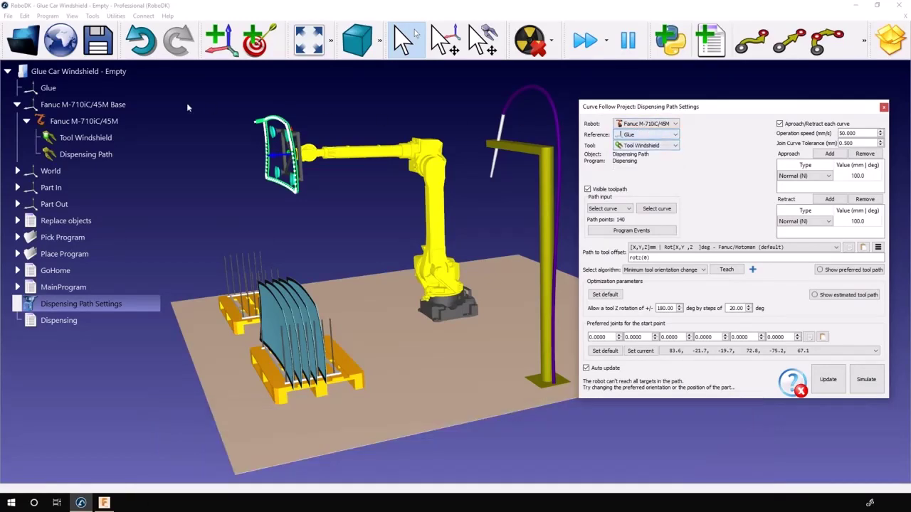
left_click(65, 90)
right_click(65, 90)
left_click(90, 106)
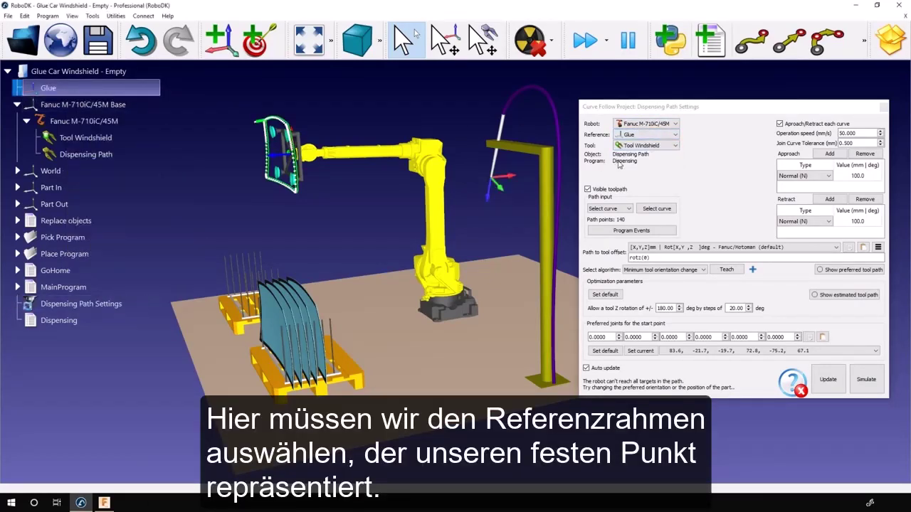
left_click(630, 137)
left_click(630, 137)
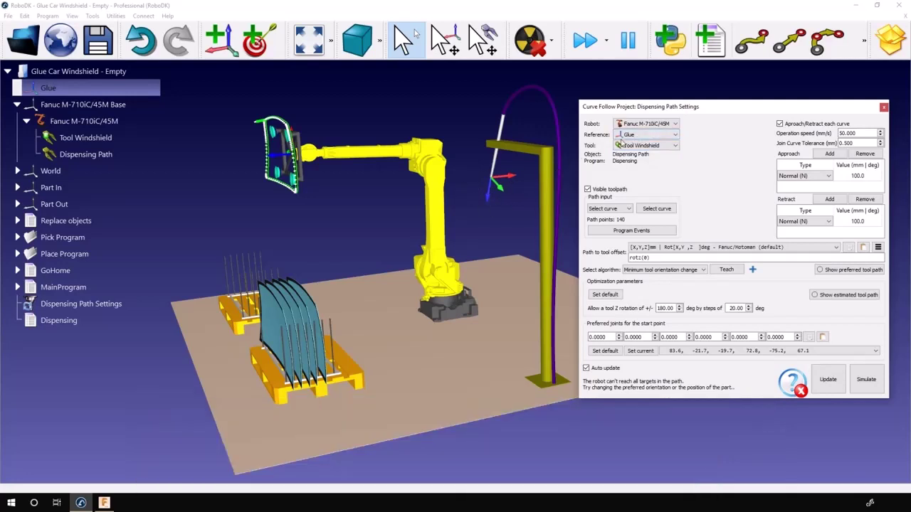
left_click(642, 136)
left_click(642, 135)
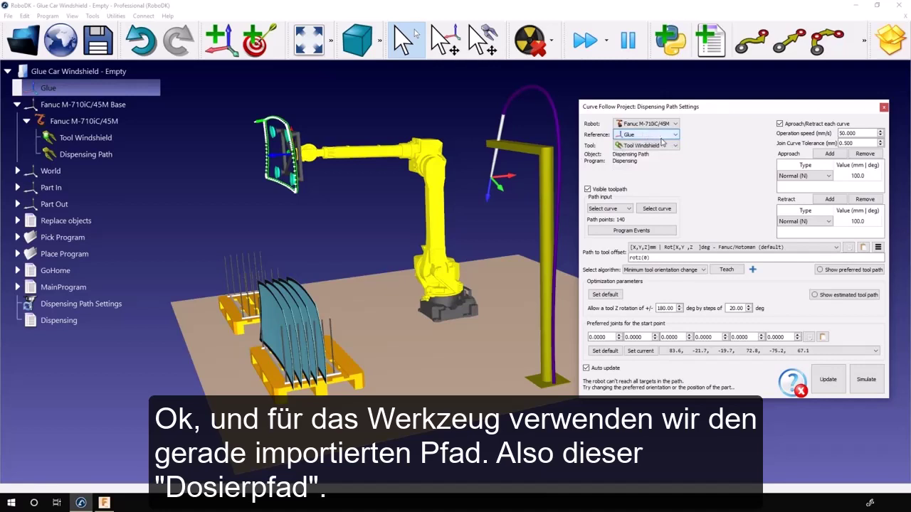
Set the project's tool to Dispensing Path and its algorithm to Robot holds object.
left_click(661, 146)
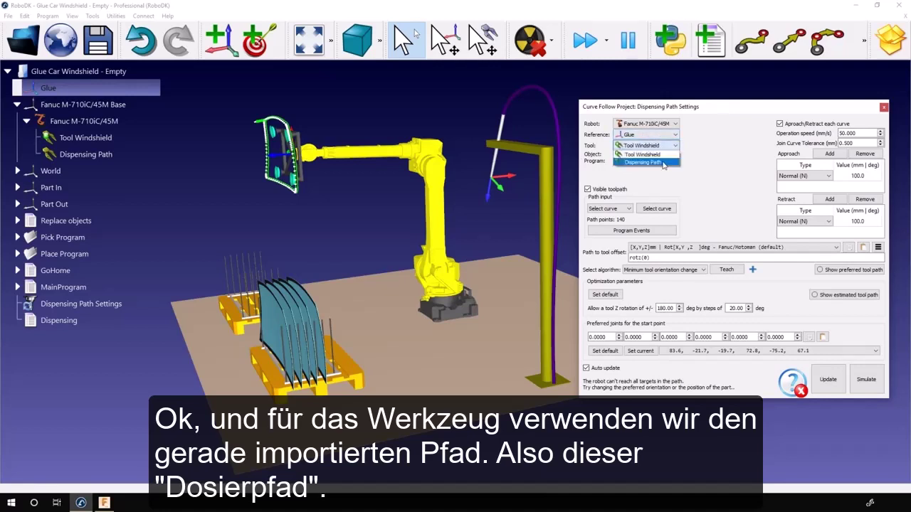
left_click(643, 162)
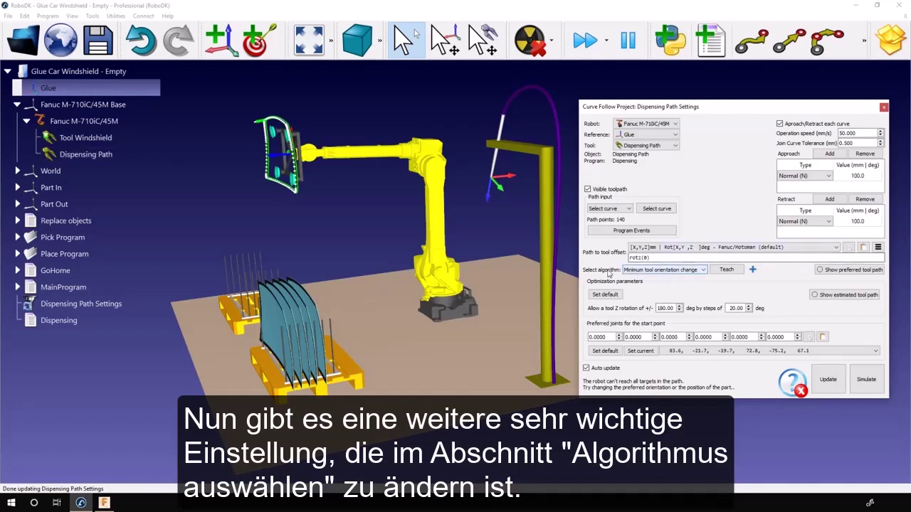
left_click(651, 272)
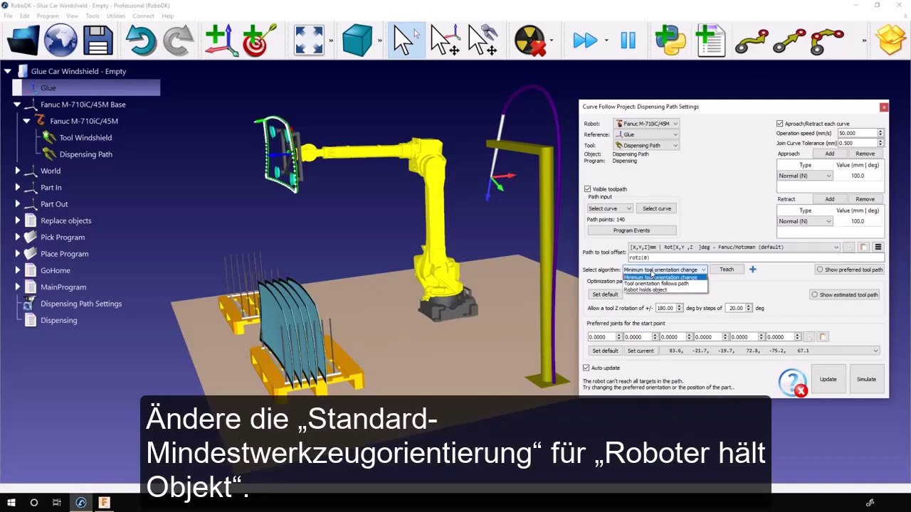
left_click(651, 290)
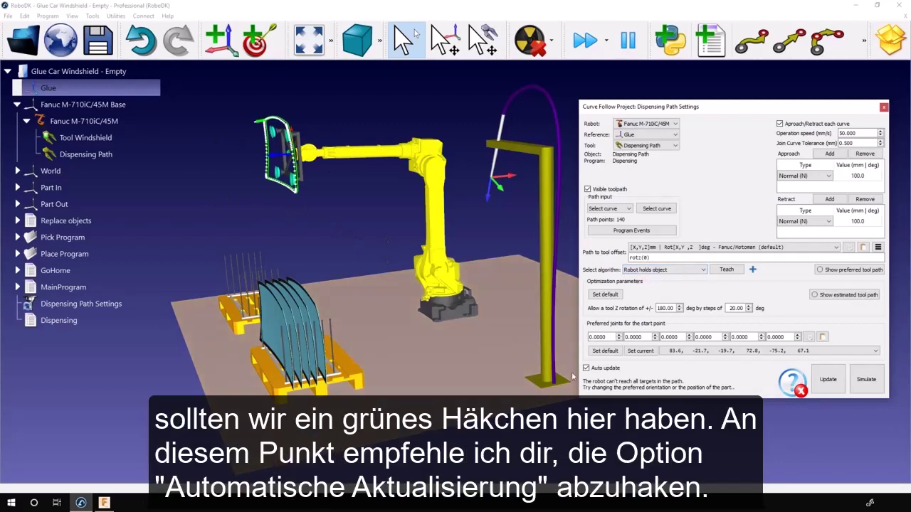
Update the curve follow project, turn off Auto update, and simulate the dispensing motion to inspect clearance around the glue post.
left_click(824, 382)
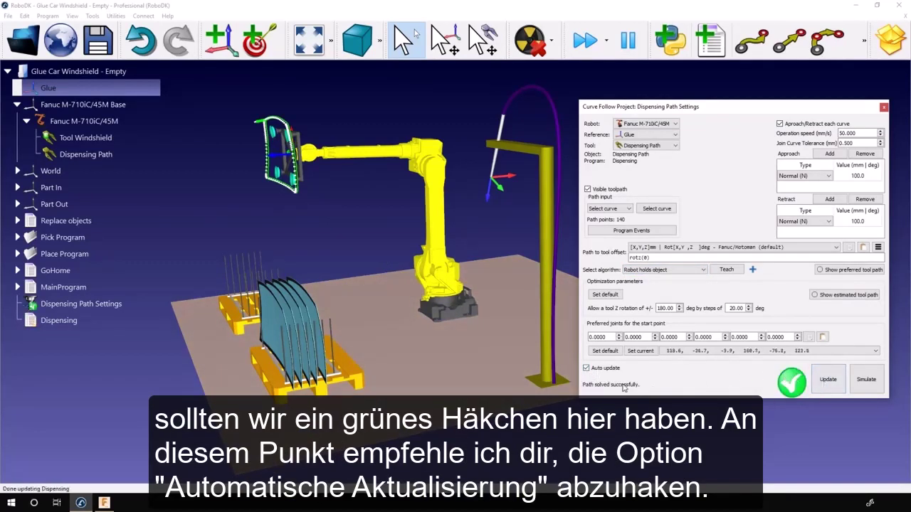
left_click(587, 368)
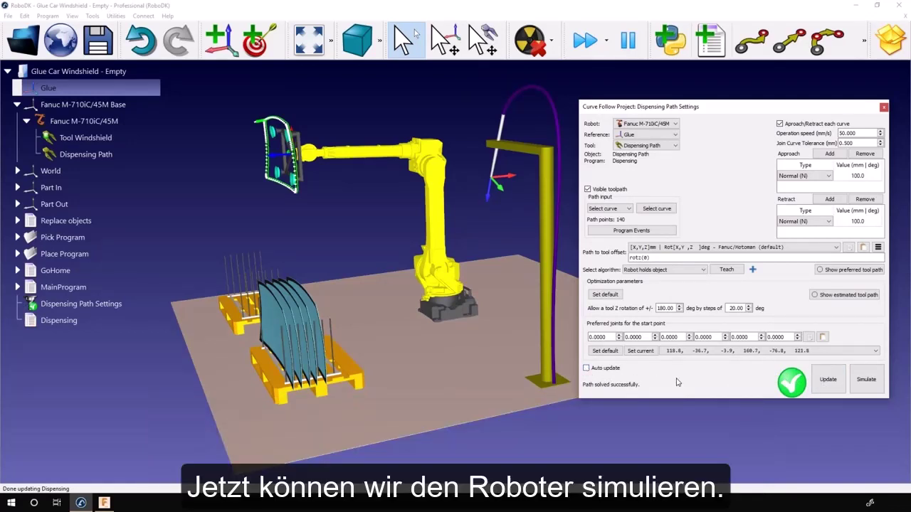
left_click(857, 381)
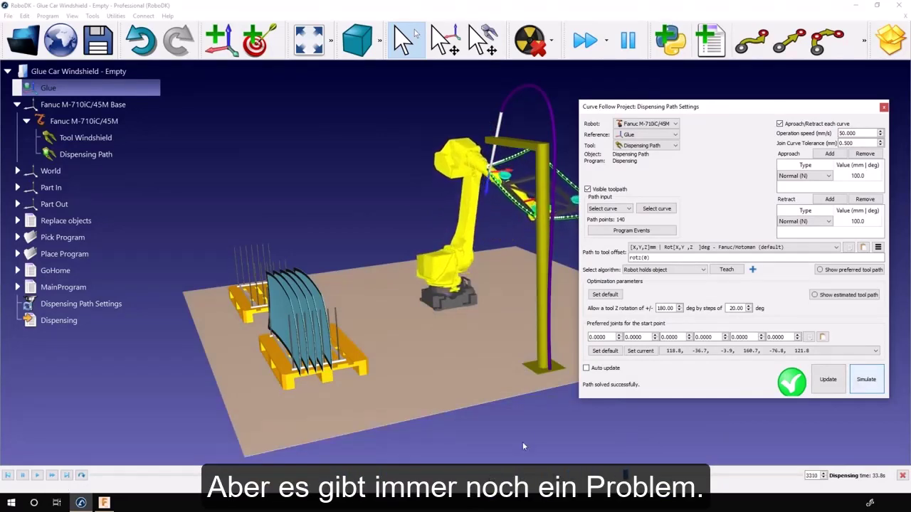
left_click_drag(658, 476, 477, 481)
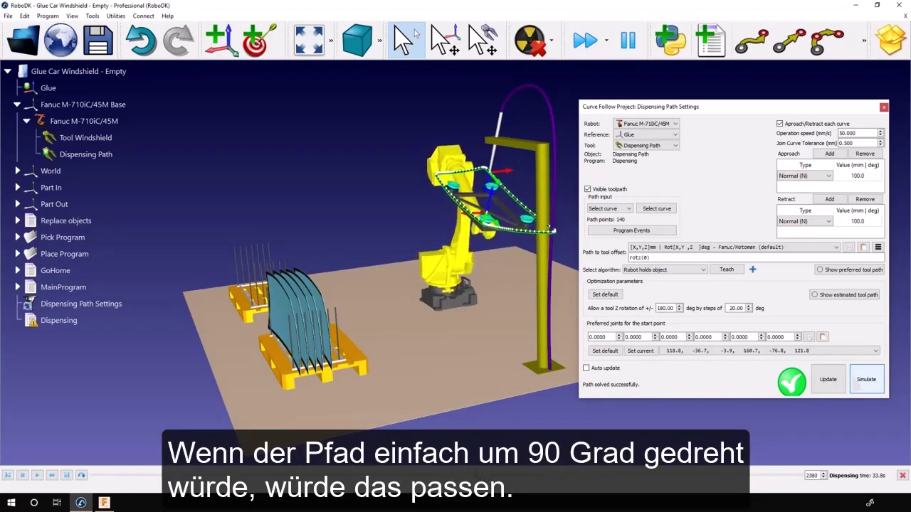
Open the robot panel and rotate the Dispensing Path tool about its Z axis to about 83° relative to the Glue frame.
mouse_move(403, 334)
left_mouse_down()
mouse_move(389, 327)
mouse_move(467, 346)
left_mouse_up()
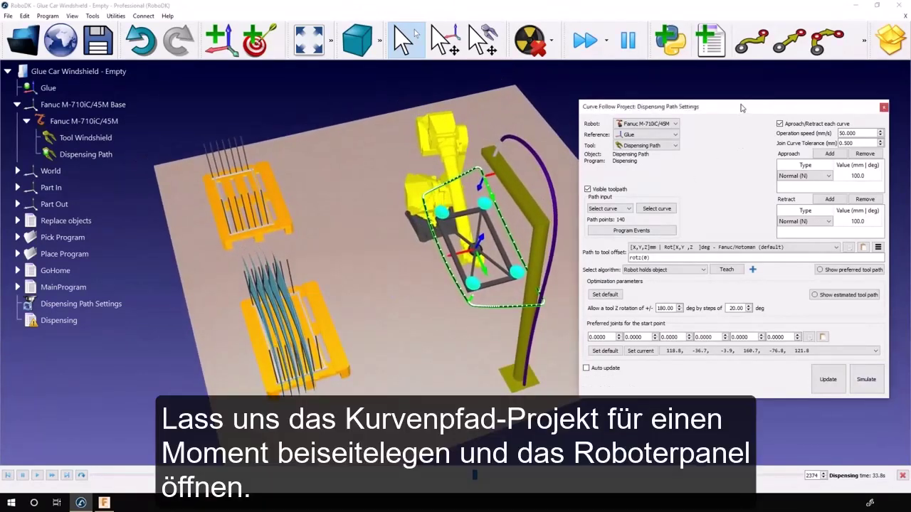
left_click_drag(742, 107, 173, 181)
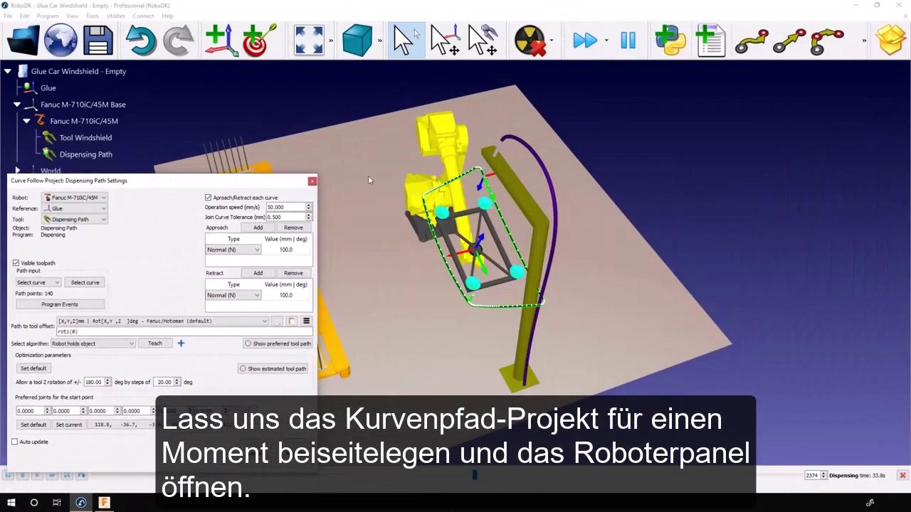
double_click(429, 132)
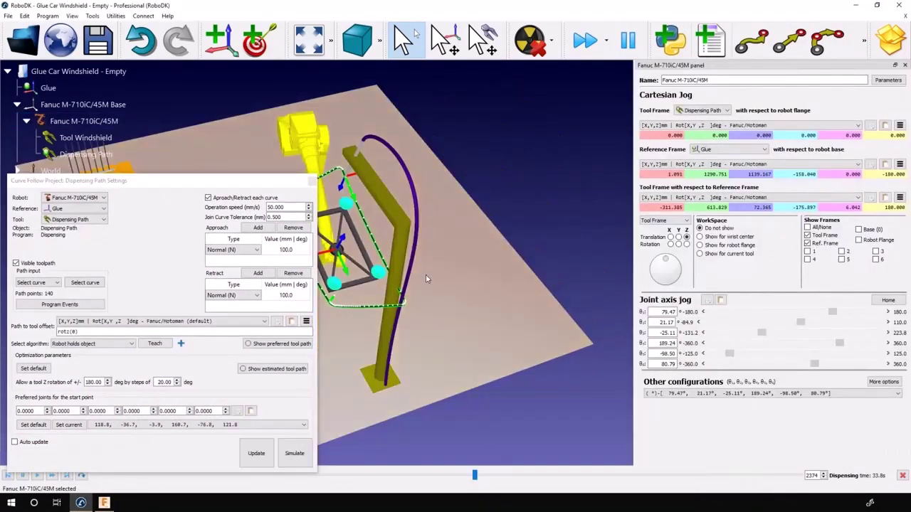
middle_click_drag(427, 275, 560, 263)
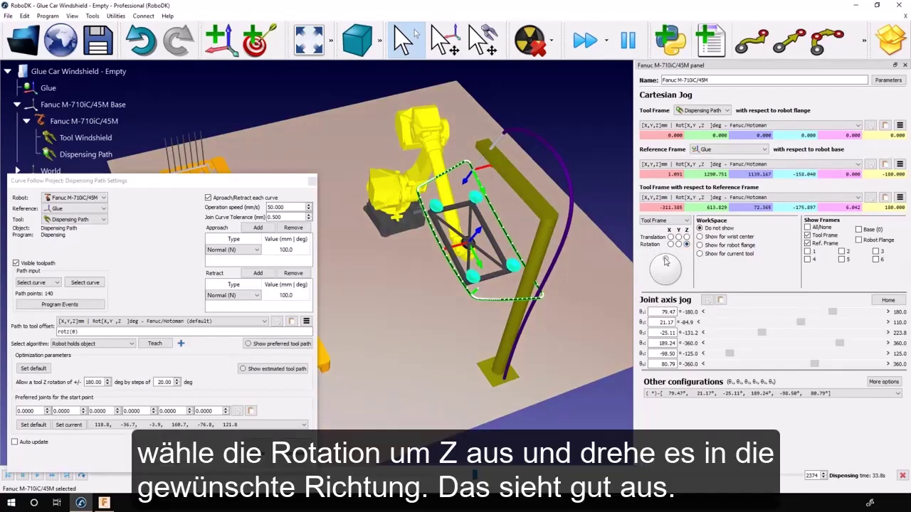
left_click_drag(665, 261, 640, 269)
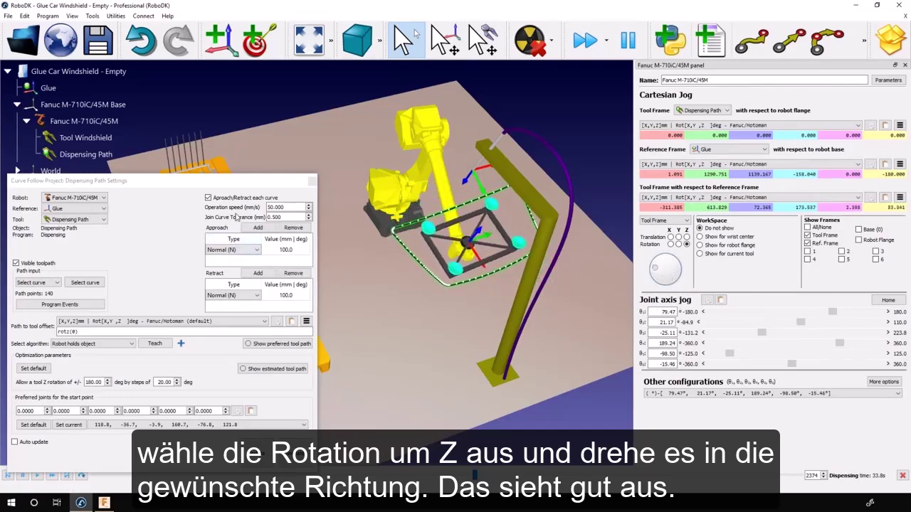
Update and simulate the dispensing path in the new orientation, and close the robot panel and the curve follow project.
left_click_drag(176, 182, 192, 133)
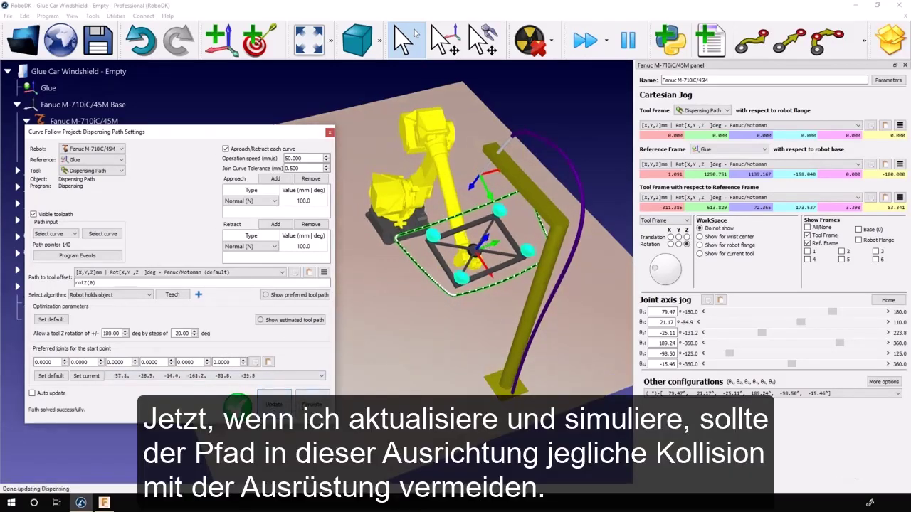
left_click(312, 404)
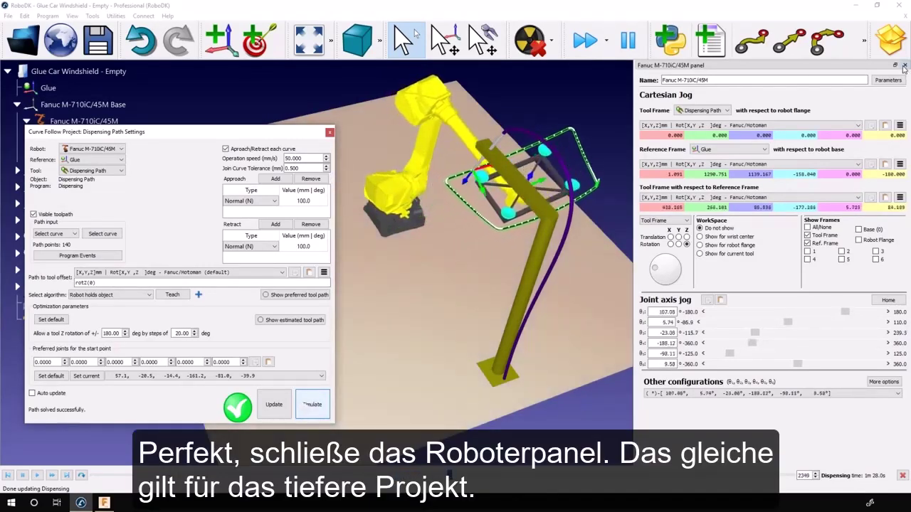
key("Escape")
left_click(328, 133)
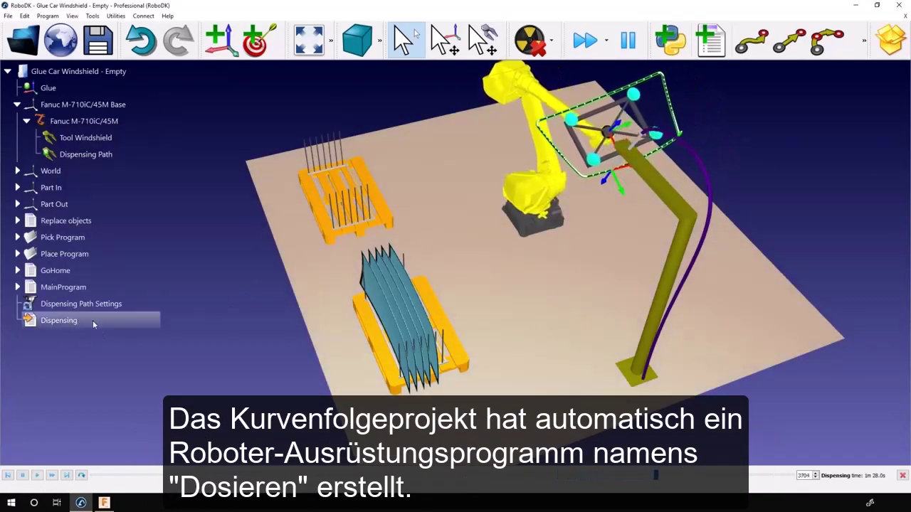
Review the calls inside MainProgram and run it to simulate the full pick, dispense and place cycle.
left_click(18, 287)
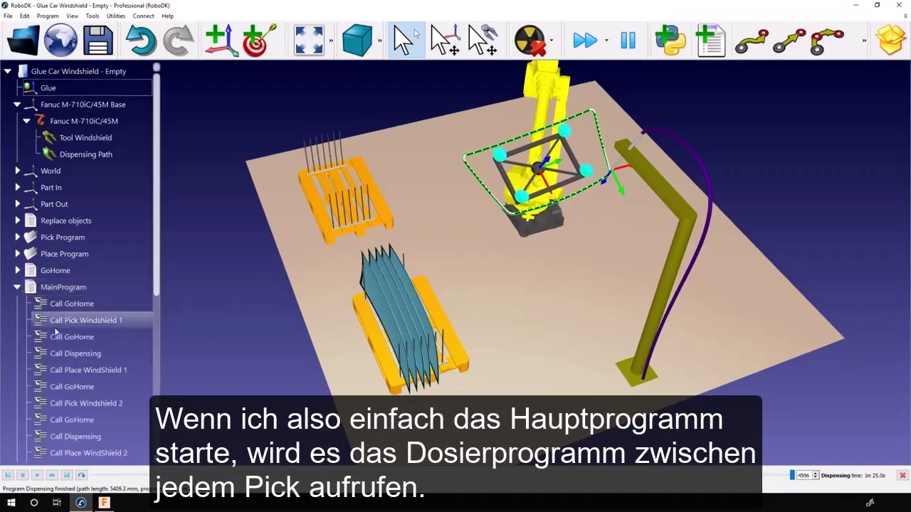
double_click(75, 289)
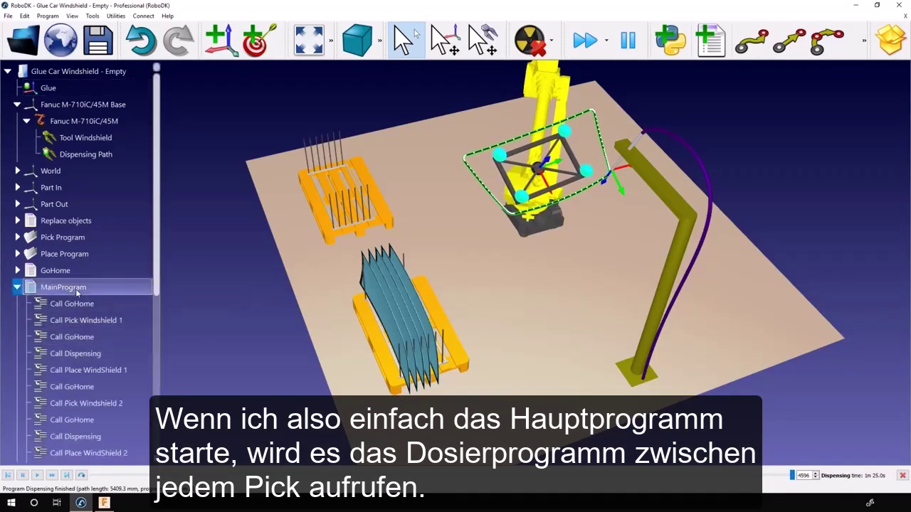
double_click(93, 289)
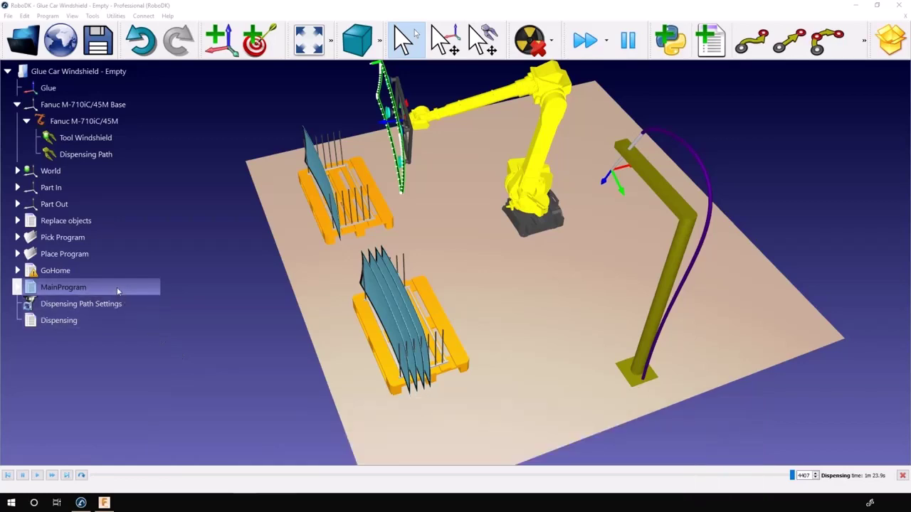
Generate the robot program for Dispensing and look through the point data in the resulting DISPENSING.LS file.
right_click(72, 323)
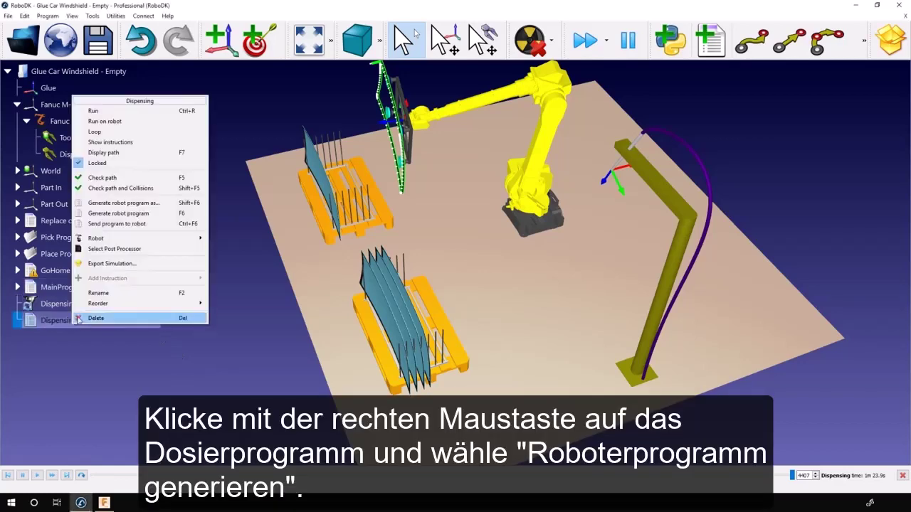
left_click(118, 213)
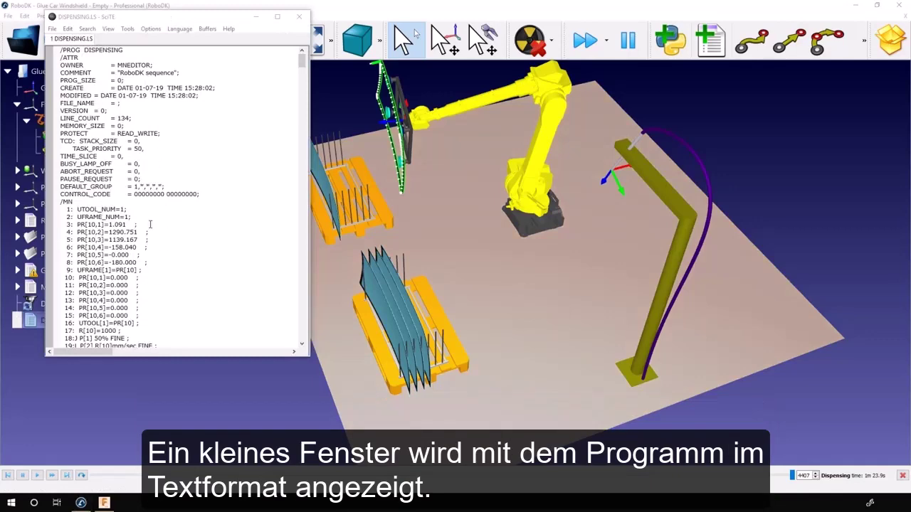
left_click_drag(301, 62, 288, 118)
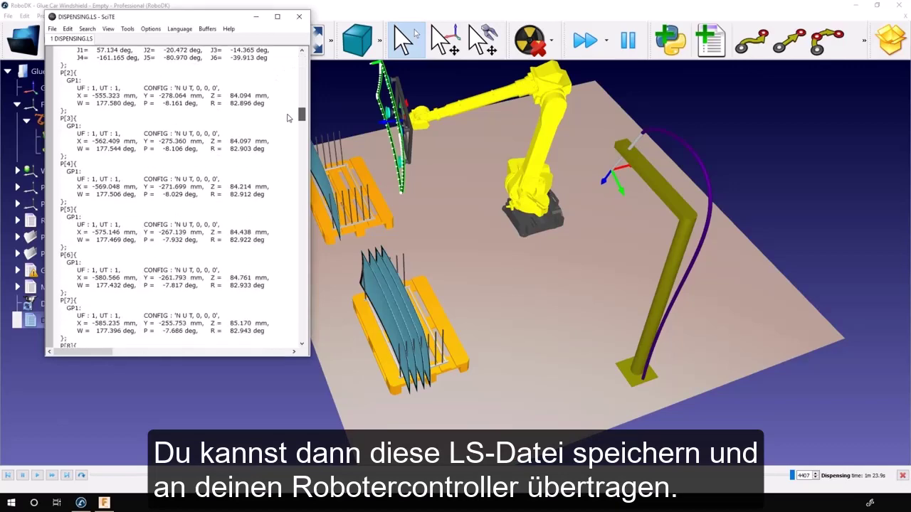